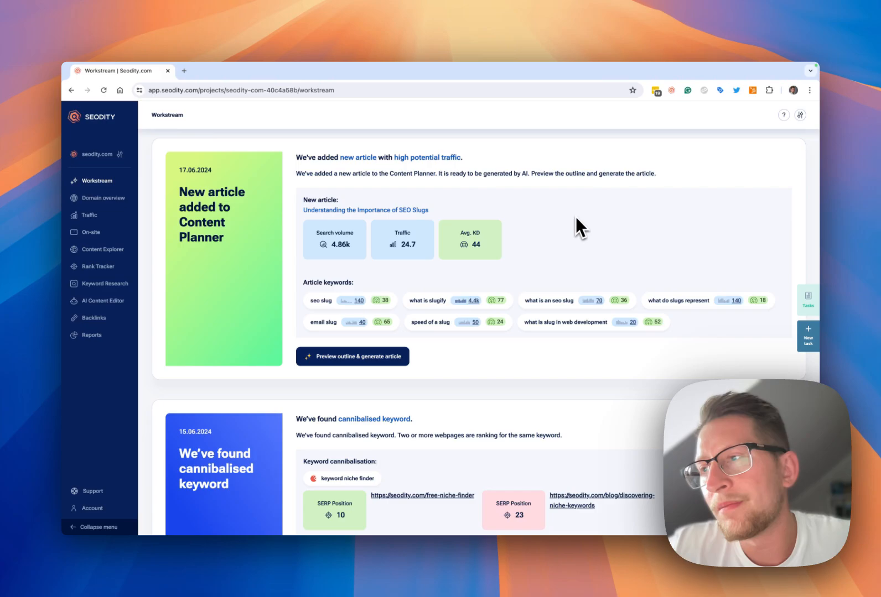
- Assign the first three keywords in the Rank Tracker table to a new category named "new one category"
{"action": "mouse_move", "coordinate": [143, 270]}
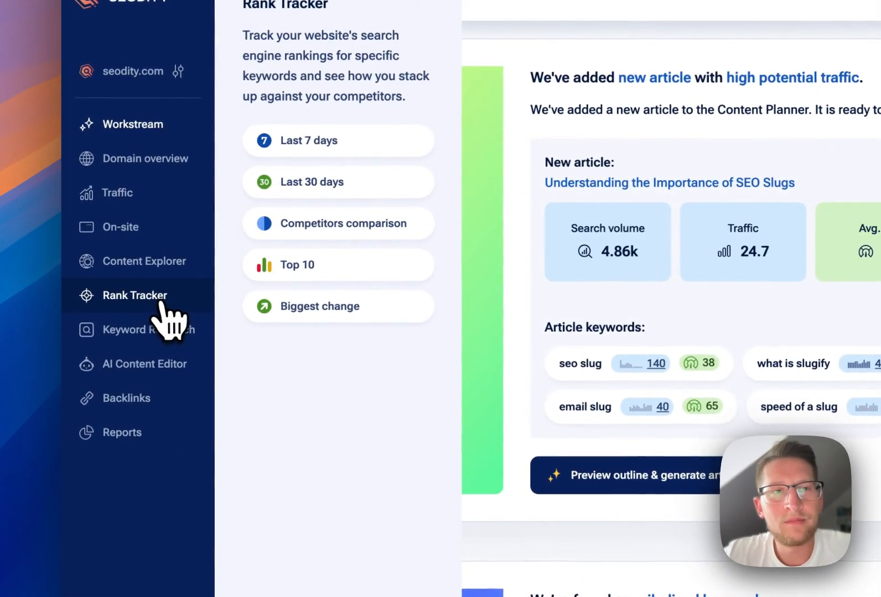
{"action": "left_click", "coordinate": [161, 302]}
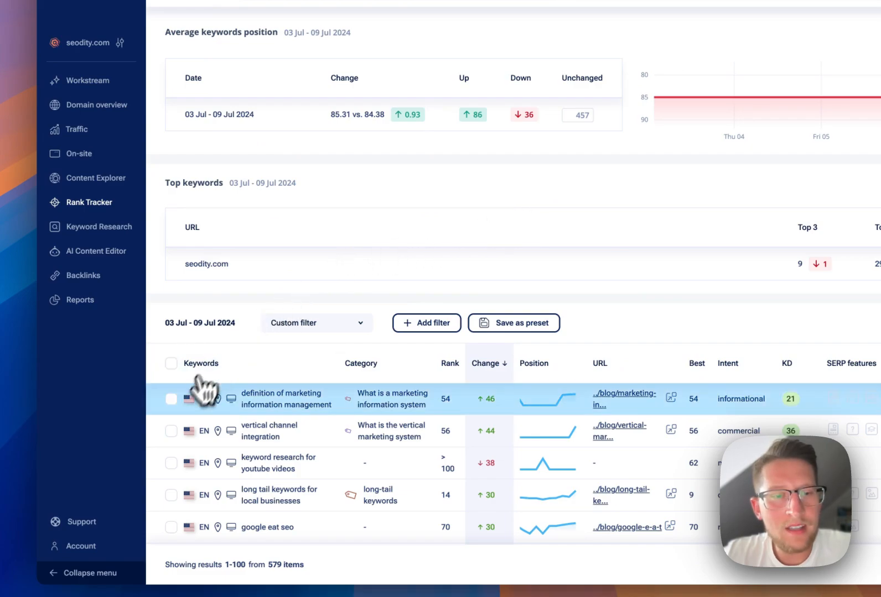
{"action": "left_click", "coordinate": [171, 399]}
{"action": "left_click", "coordinate": [171, 432]}
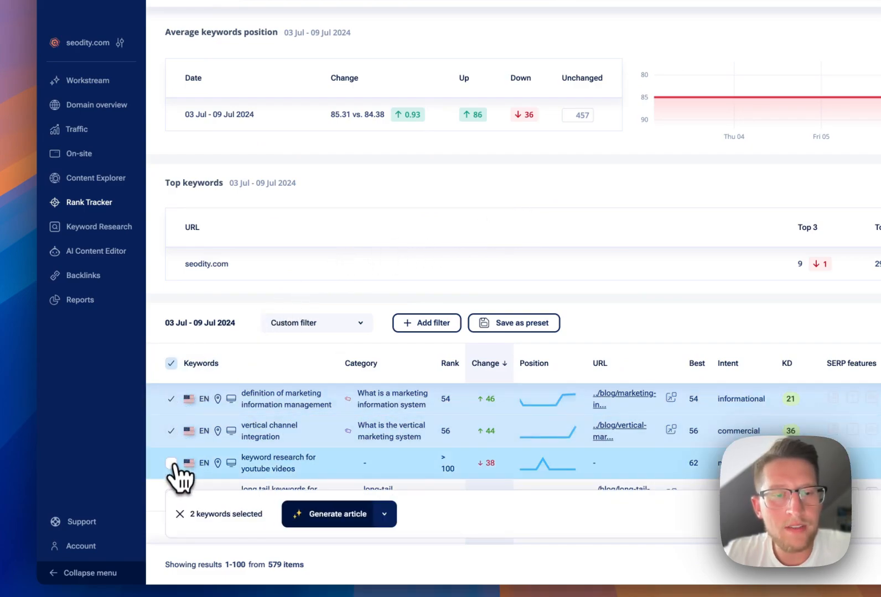
{"action": "left_click", "coordinate": [172, 463]}
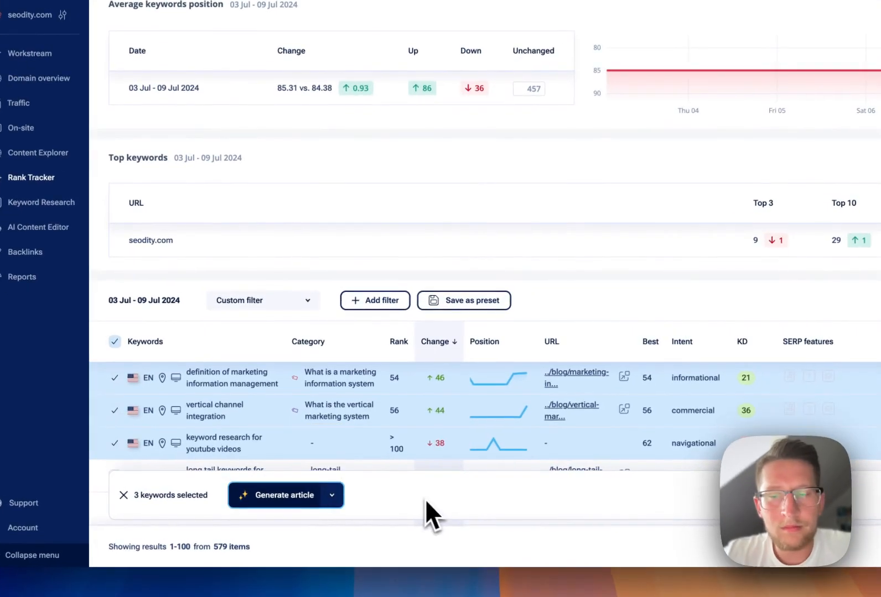
{"action": "left_click", "coordinate": [342, 503]}
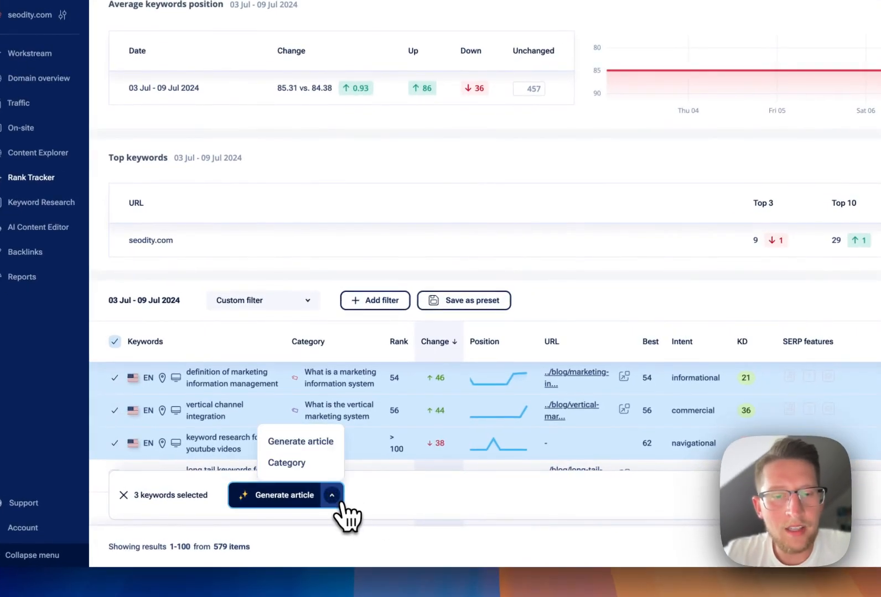
{"action": "left_click", "coordinate": [304, 466]}
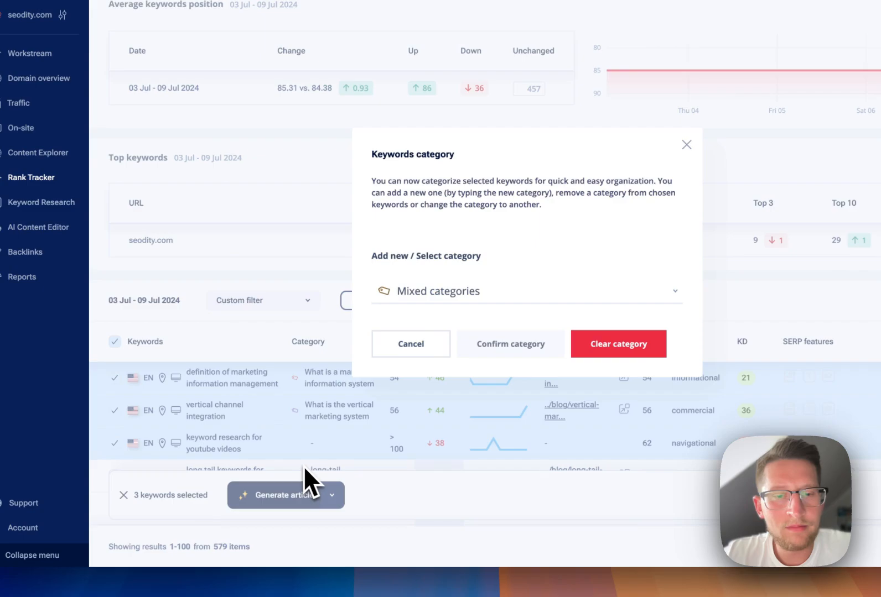
{"action": "left_click", "coordinate": [446, 295]}
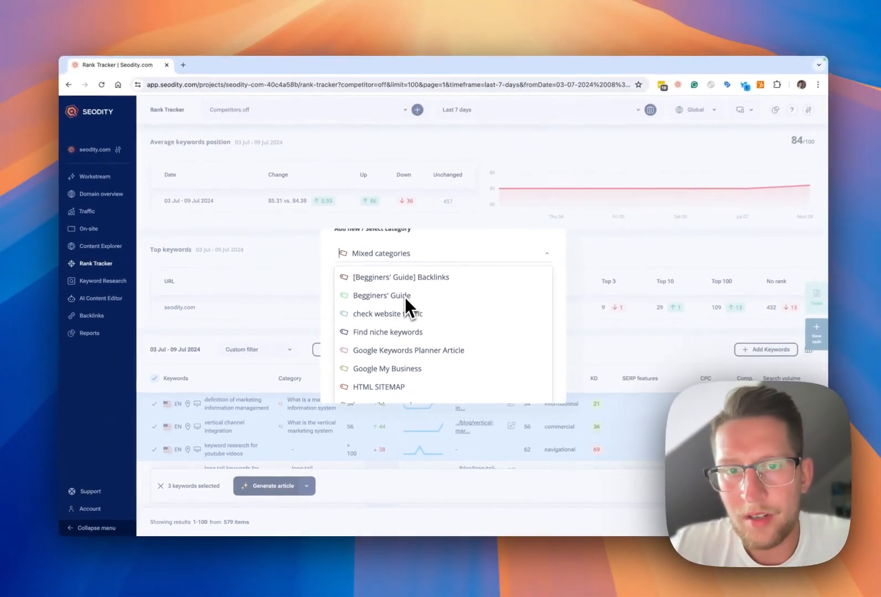
{"action": "type", "text": "new"}
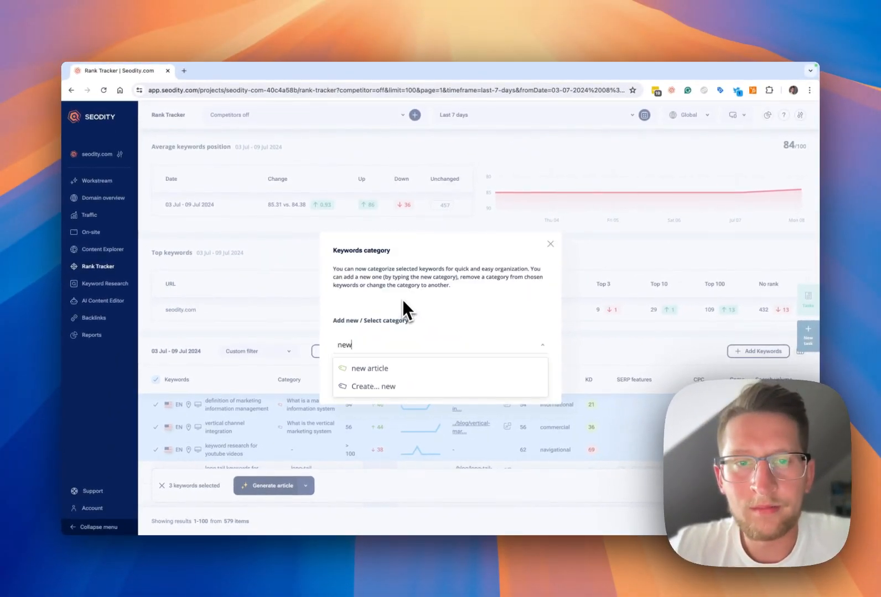
{"action": "type", "text": " one category"}
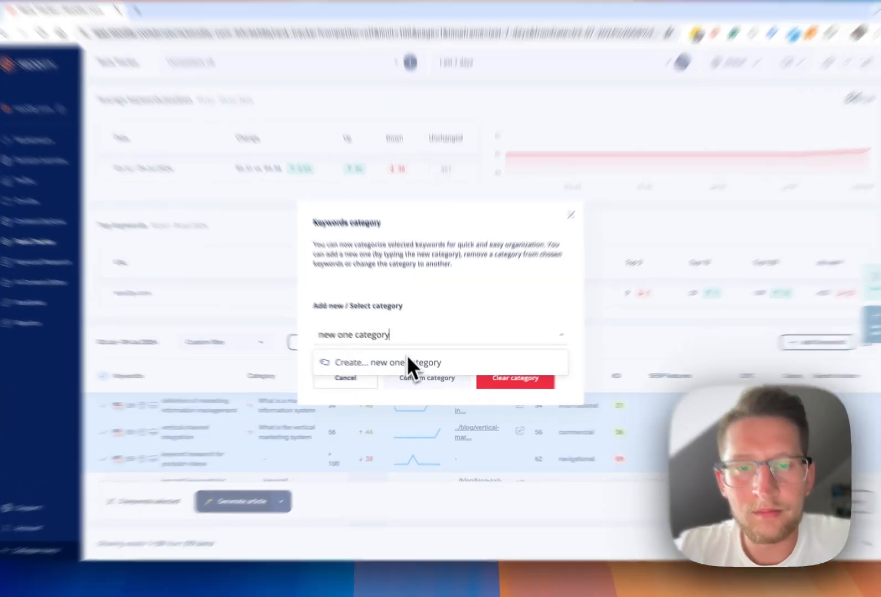
{"action": "left_click", "coordinate": [408, 360]}
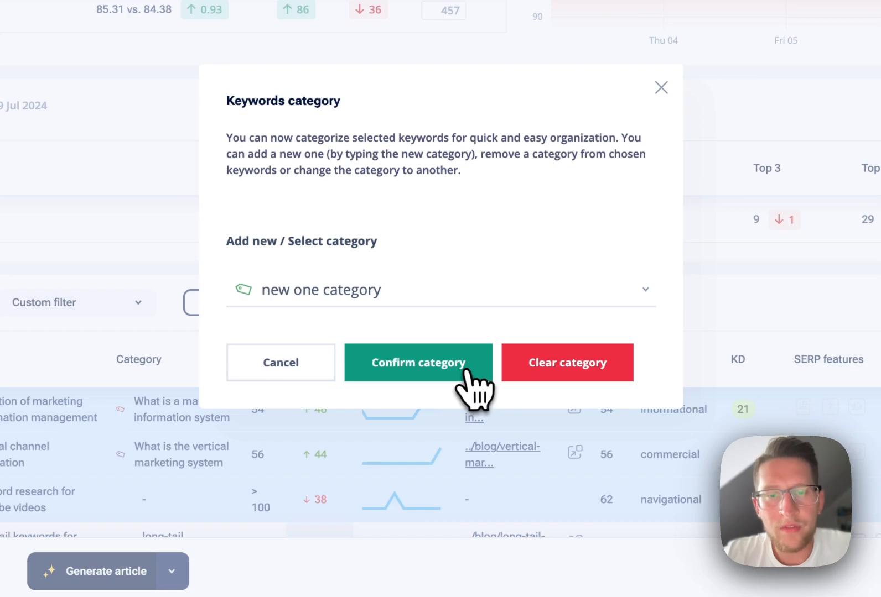
{"action": "left_click", "coordinate": [466, 370]}
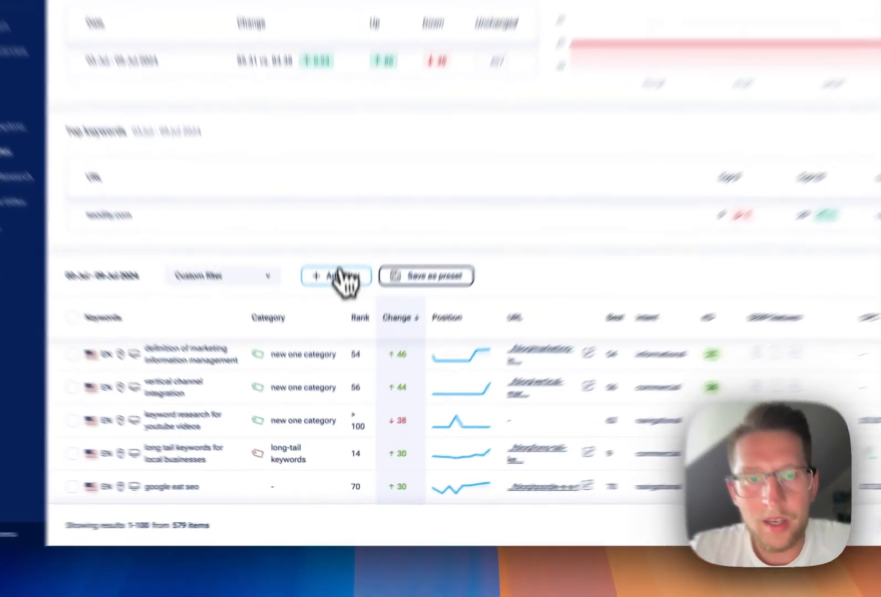
- Filter the Rank Tracker keyword table to the category equal to "What is a marketing information system"
{"action": "left_click", "coordinate": [339, 275]}
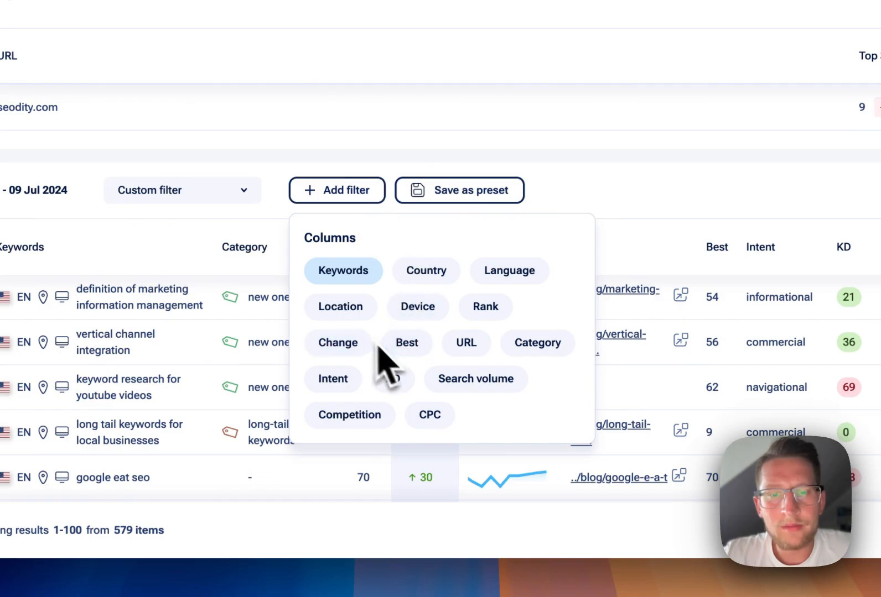
{"action": "left_click", "coordinate": [530, 360]}
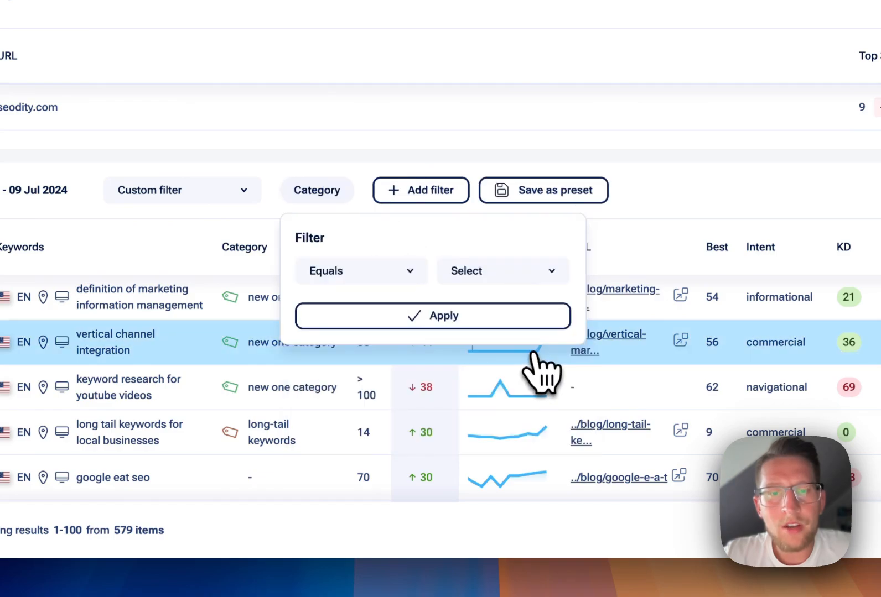
{"action": "left_click", "coordinate": [506, 284]}
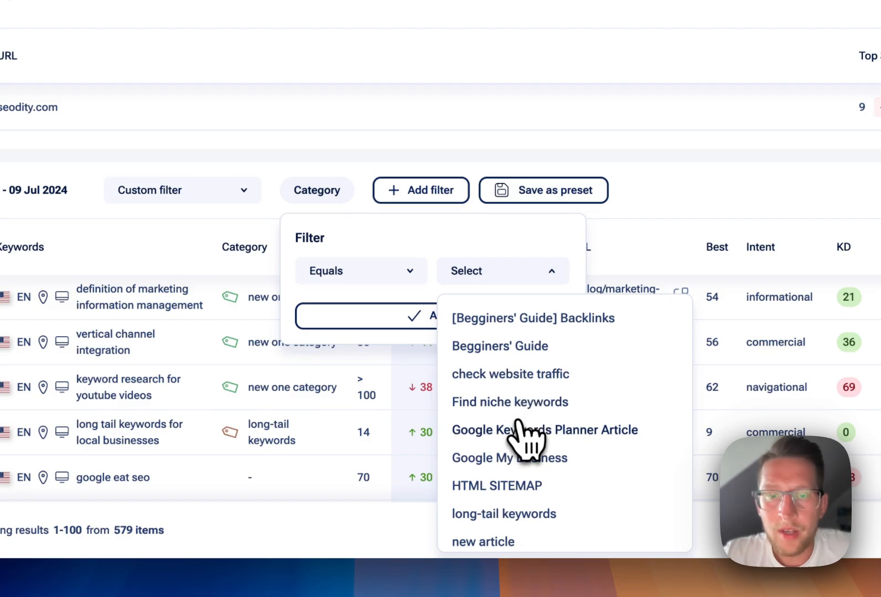
{"action": "scroll", "coordinate": [526, 437], "scroll_direction": "down", "scroll_amount": 3}
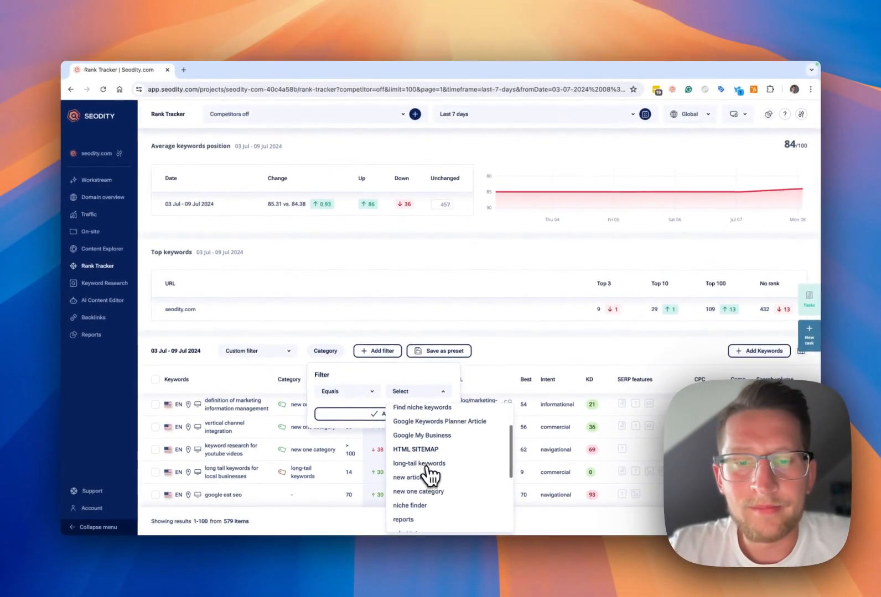
{"action": "scroll", "coordinate": [429, 475], "scroll_direction": "down", "scroll_amount": 5}
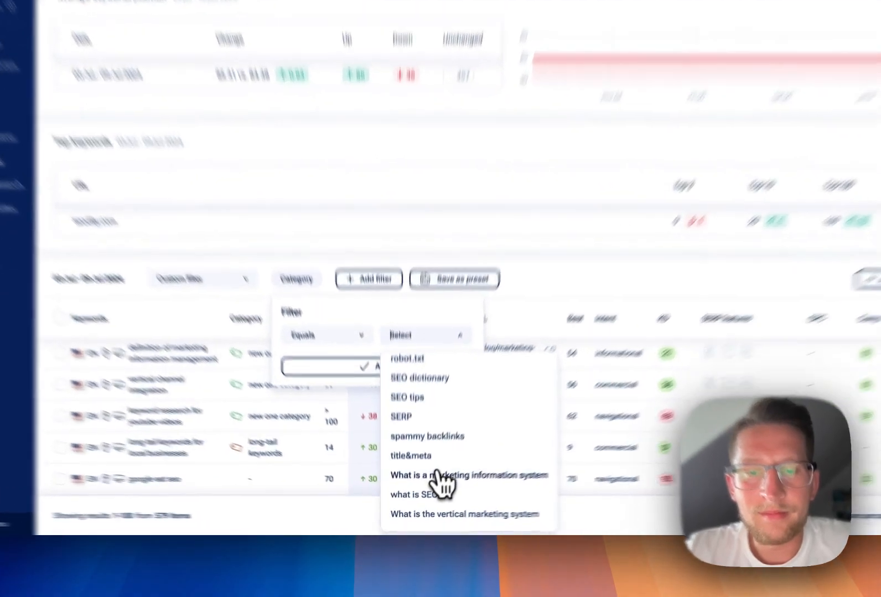
{"action": "left_click", "coordinate": [437, 475]}
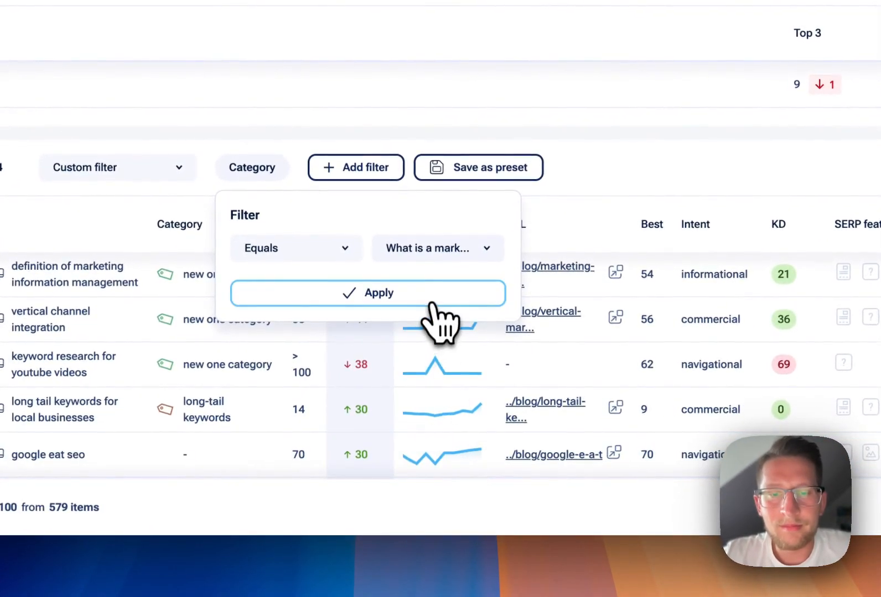
{"action": "left_click", "coordinate": [432, 303]}
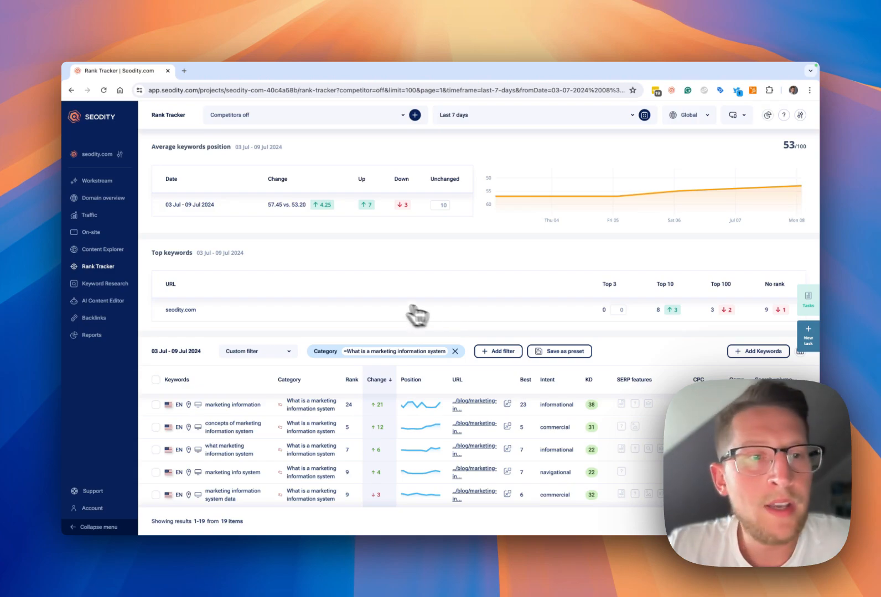
- Start a new report in Reports and create a PDF template for it named "rank tracker report"
{"action": "mouse_move", "coordinate": [135, 342]}
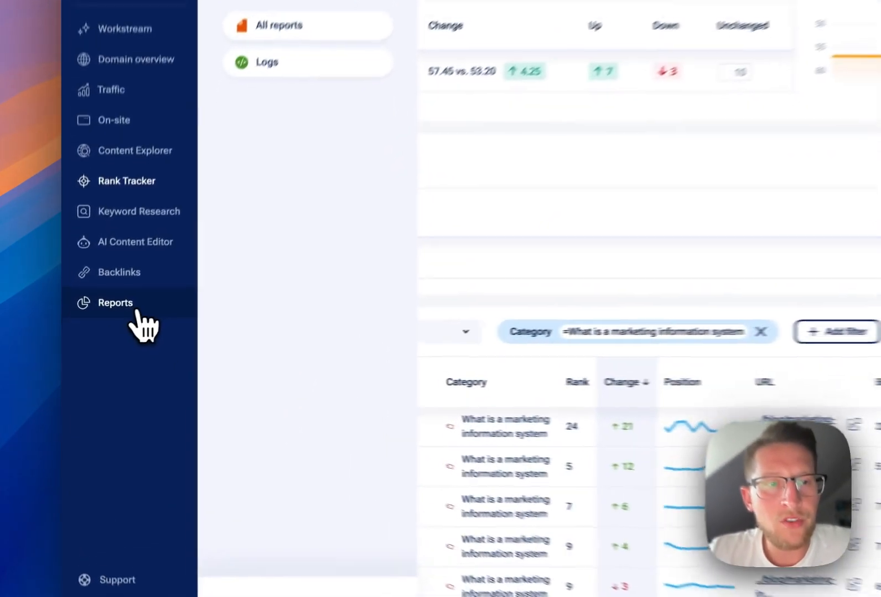
{"action": "left_click", "coordinate": [105, 342]}
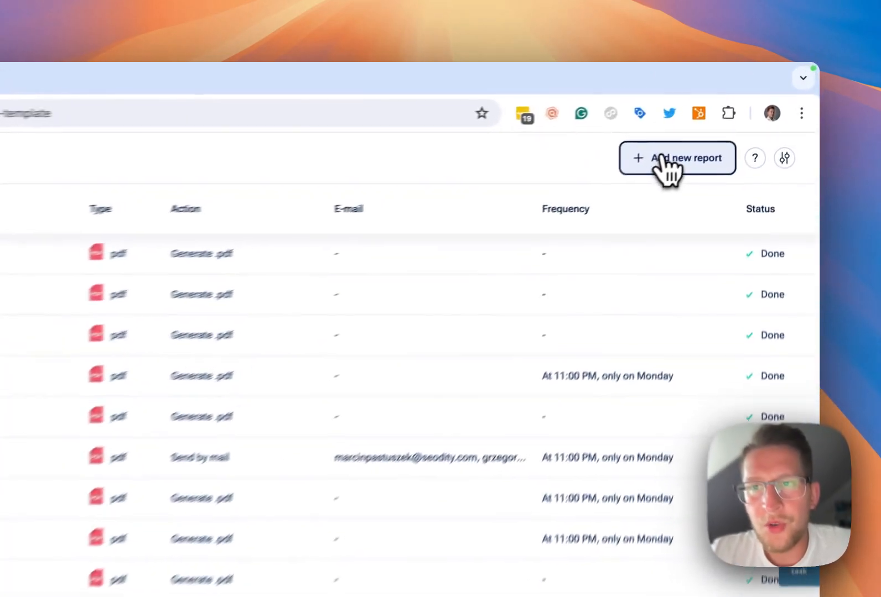
{"action": "left_click", "coordinate": [664, 157]}
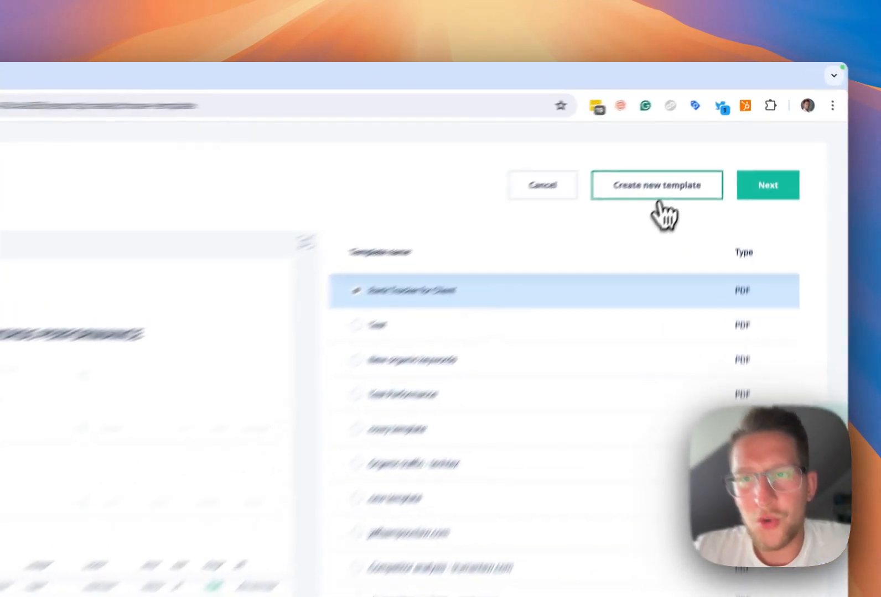
{"action": "left_click", "coordinate": [698, 145]}
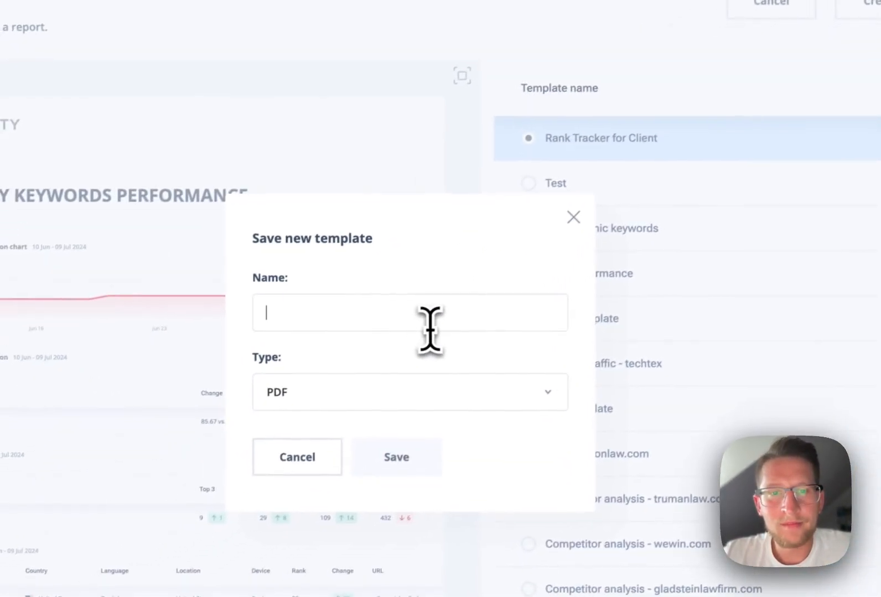
{"action": "type", "text": "rank tra"}
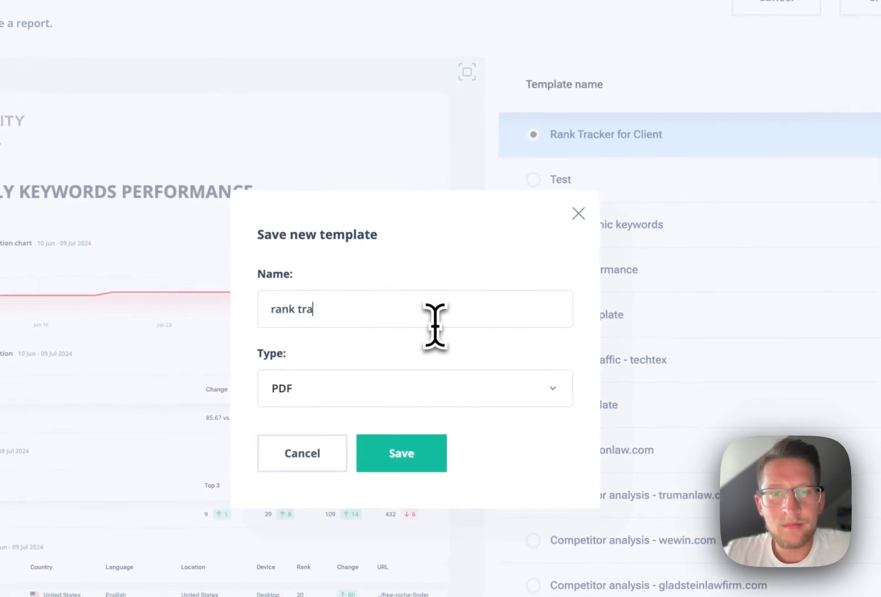
{"action": "type", "text": "cker report"}
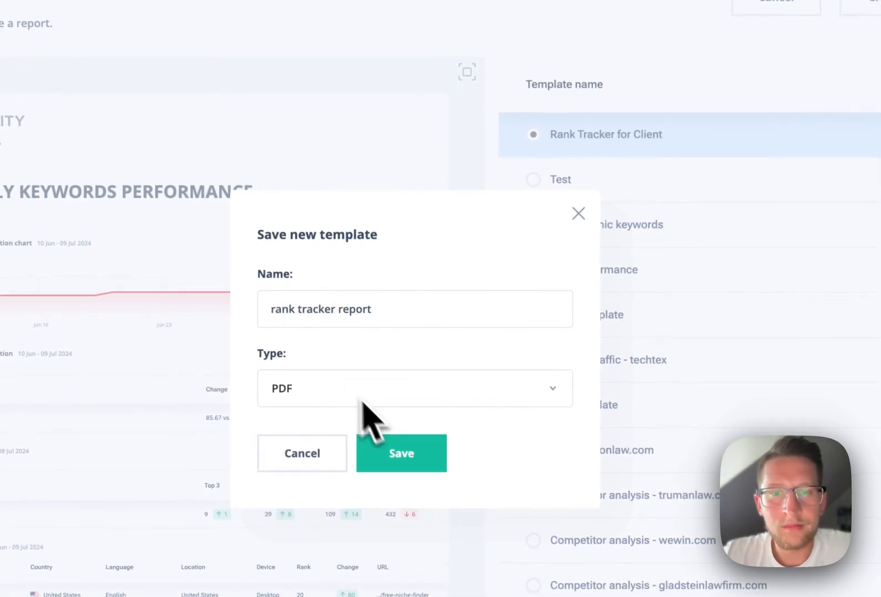
{"action": "left_click", "coordinate": [426, 458]}
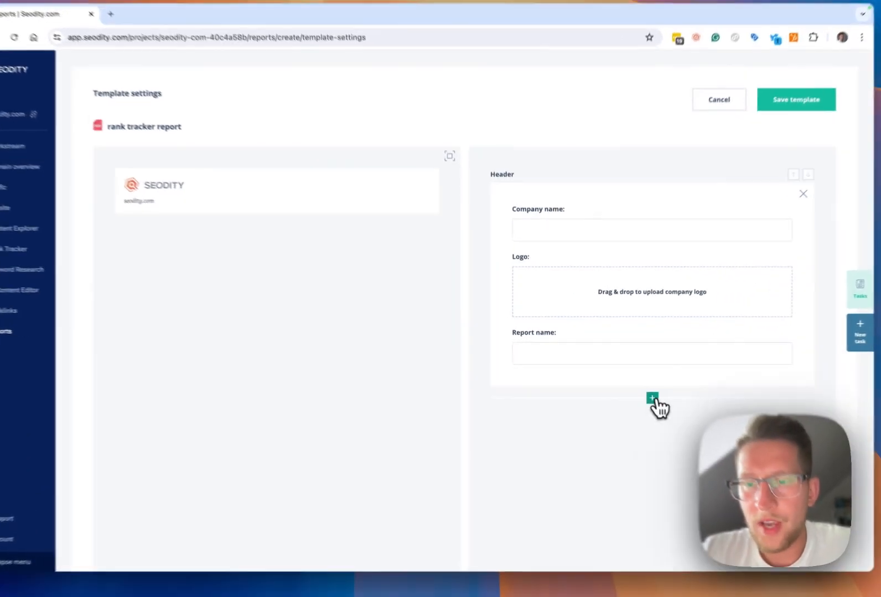
- Add the Rank Tracker element Average Keywords Position Chart below the template header and set its timeframe to Last 30 days
{"action": "left_click", "coordinate": [635, 390]}
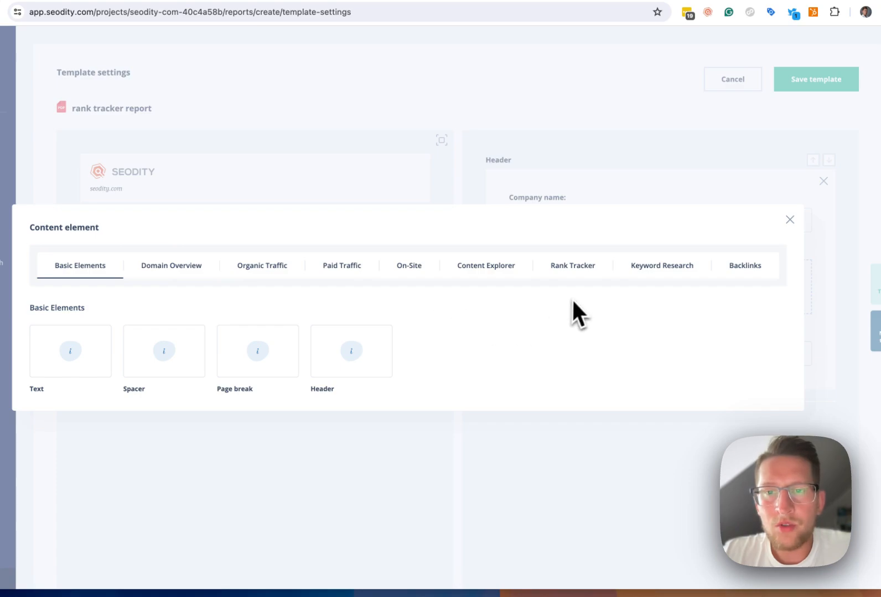
{"action": "left_click", "coordinate": [578, 267]}
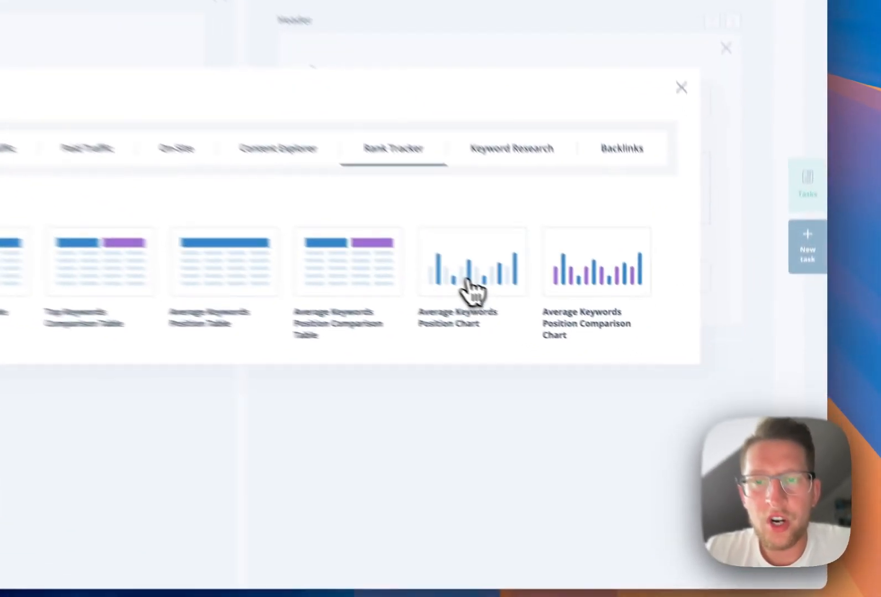
{"action": "left_click", "coordinate": [612, 359]}
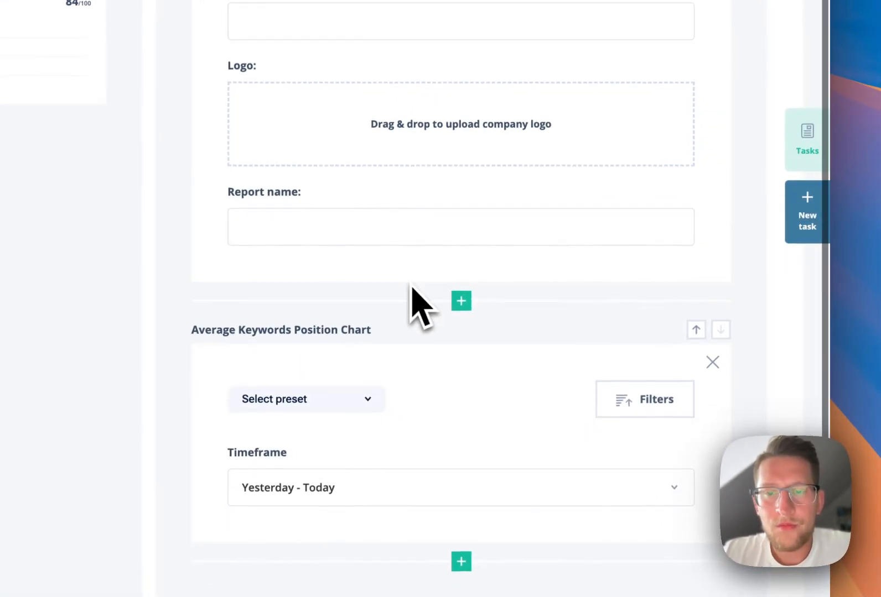
{"action": "scroll", "coordinate": [411, 293], "scroll_direction": "down", "scroll_amount": 3}
{"action": "left_click", "coordinate": [405, 370]}
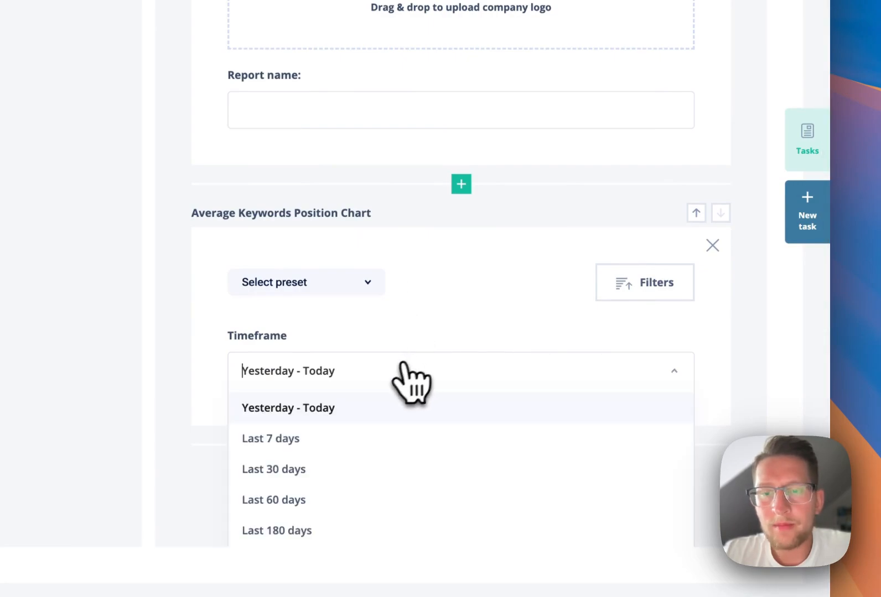
{"action": "left_click", "coordinate": [363, 471]}
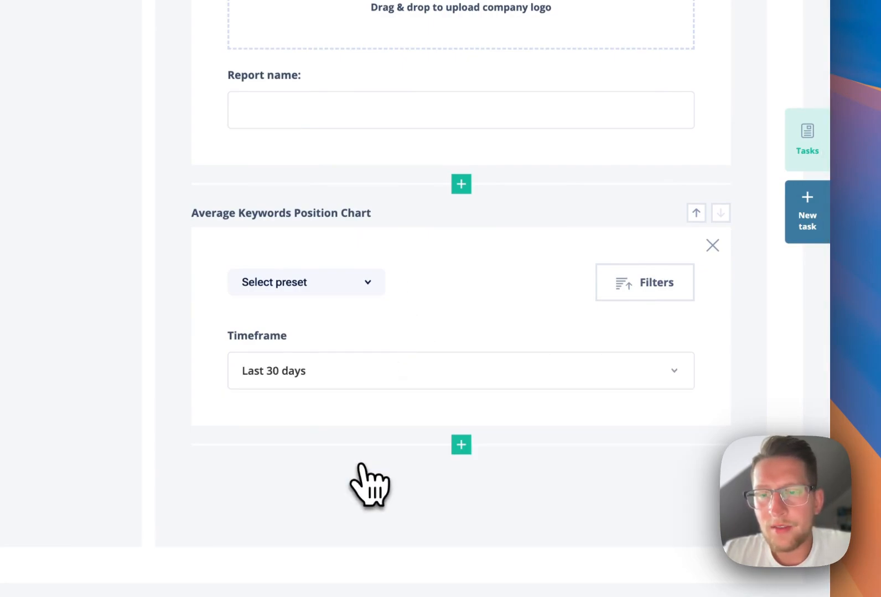
- Filter the Average Keywords Position Chart to keywords whose category equals "What is a marketing information system" and check its available filter presets
{"action": "left_click", "coordinate": [615, 306]}
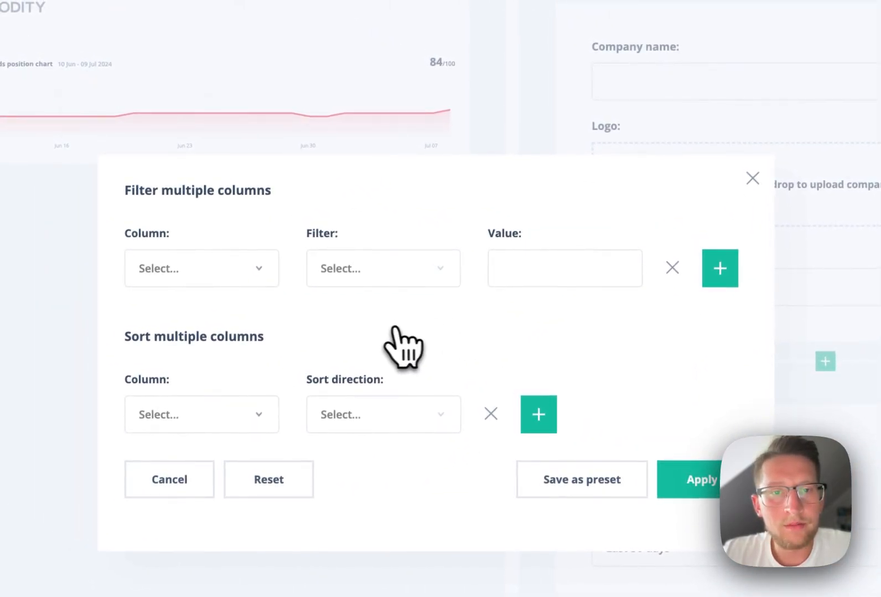
{"action": "left_click", "coordinate": [263, 275]}
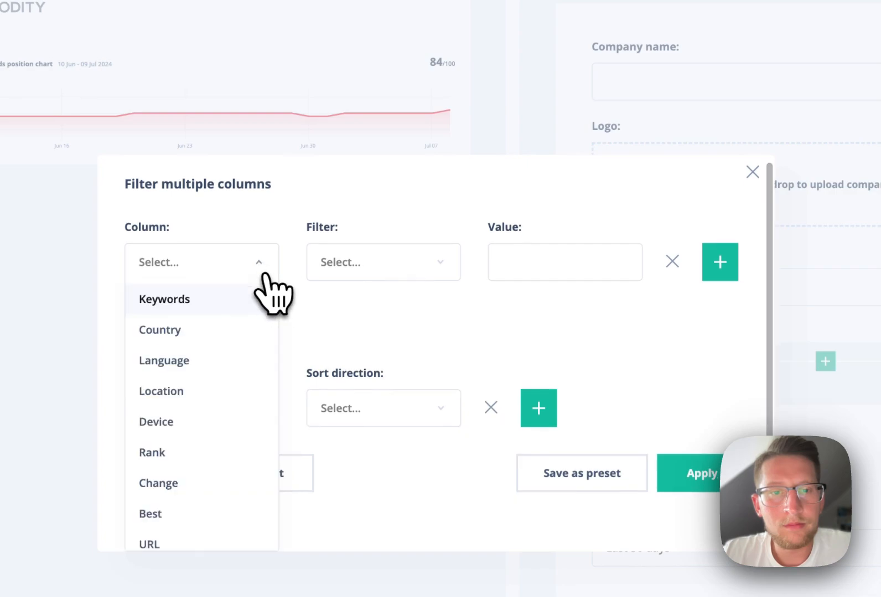
{"action": "type", "text": "cate"}
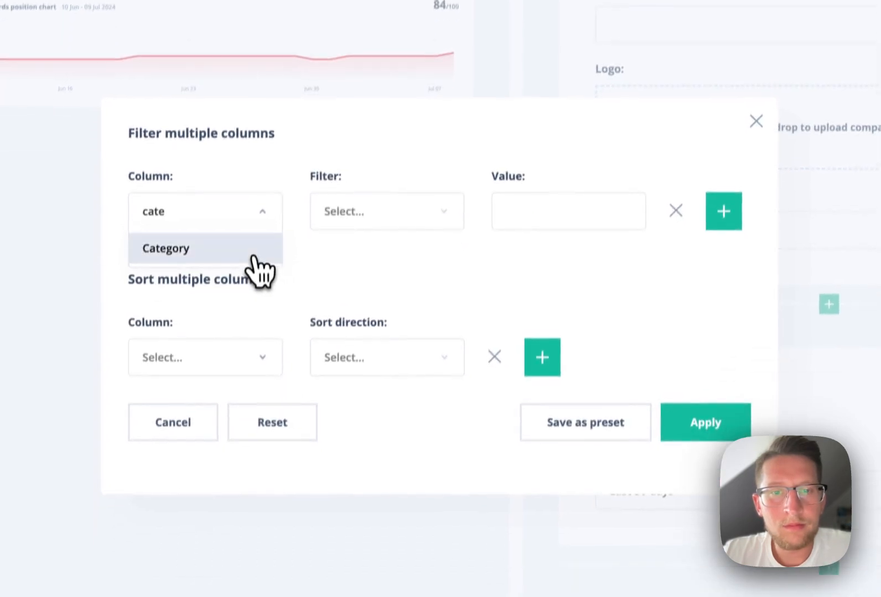
{"action": "left_click", "coordinate": [251, 308]}
{"action": "left_click", "coordinate": [544, 271]}
{"action": "scroll", "coordinate": [566, 431], "scroll_direction": "down", "scroll_amount": 2}
{"action": "scroll", "coordinate": [575, 365], "scroll_direction": "down", "scroll_amount": 10}
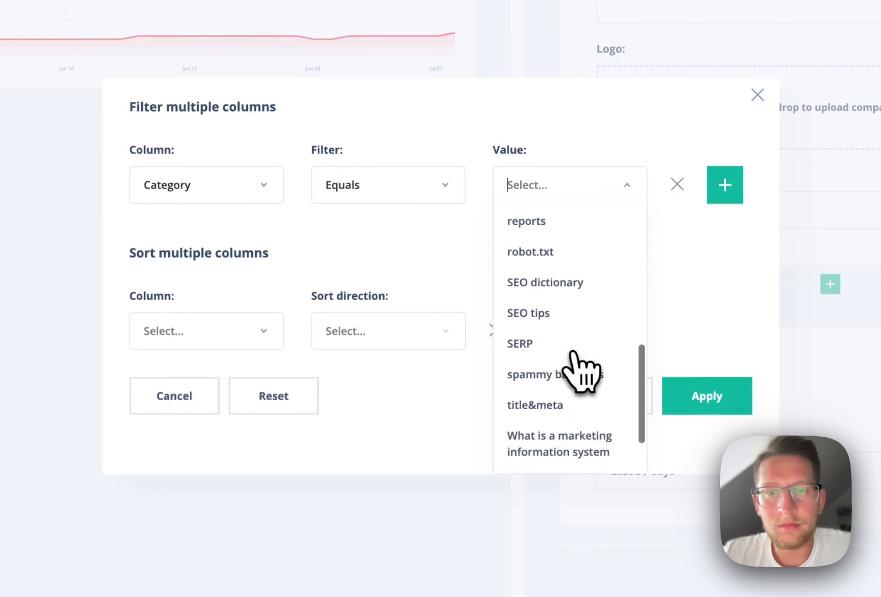
{"action": "left_click", "coordinate": [591, 399]}
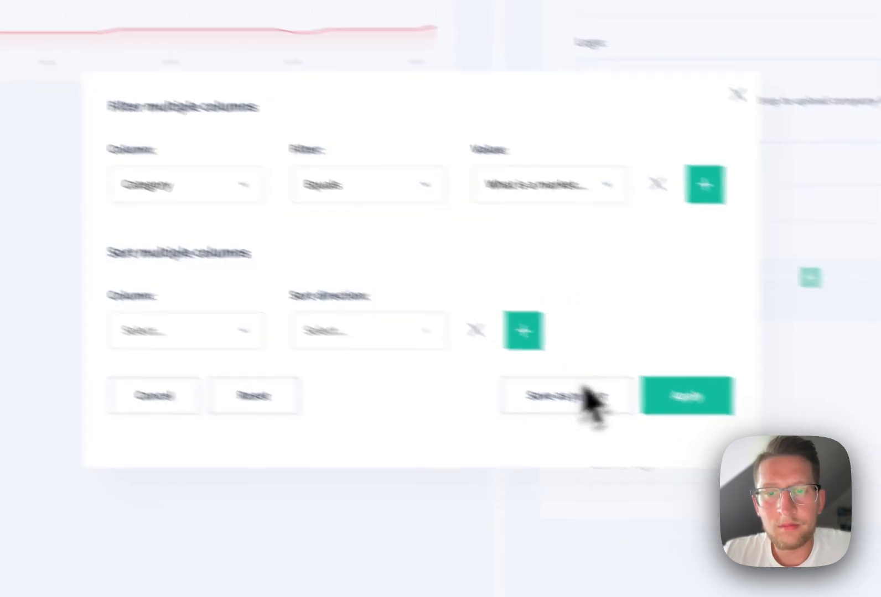
{"action": "left_click", "coordinate": [716, 399]}
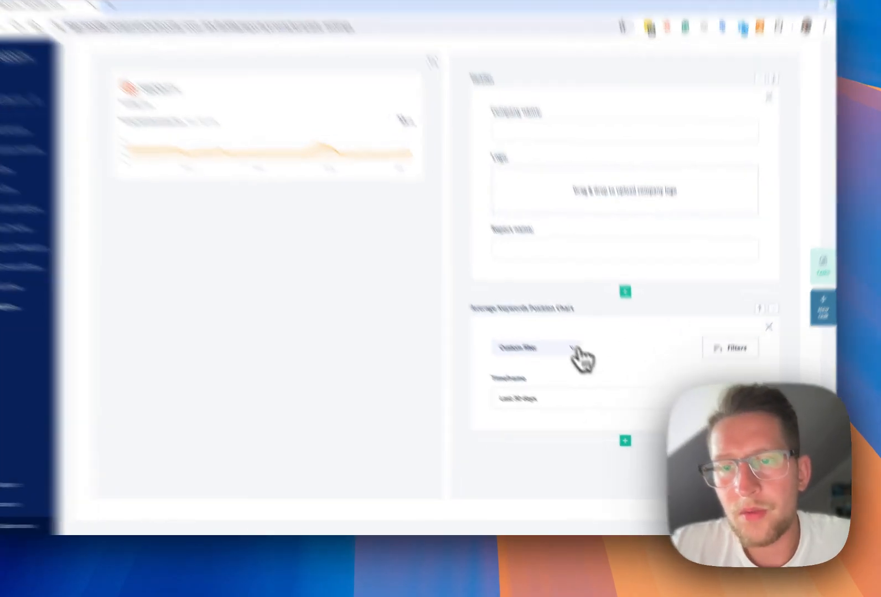
{"action": "left_click", "coordinate": [586, 372]}
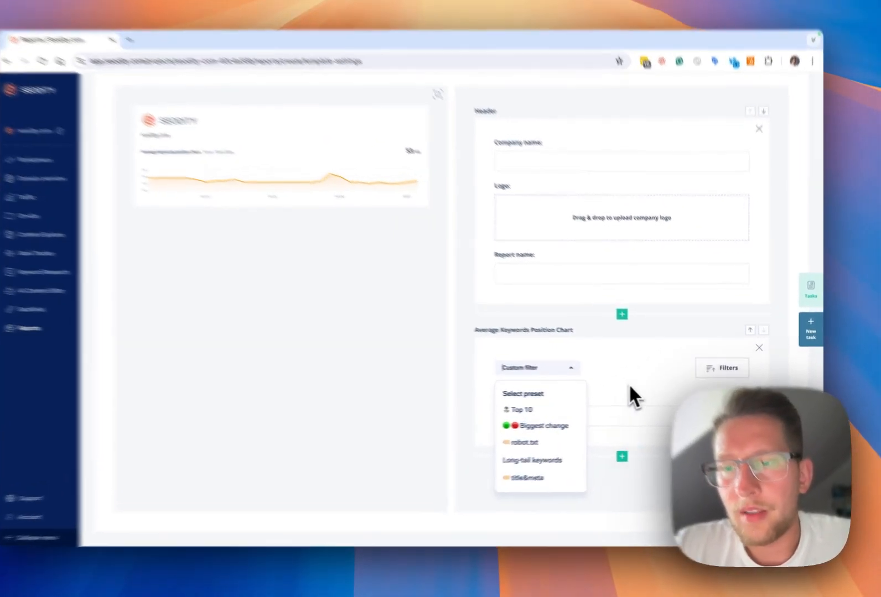
{"action": "left_click", "coordinate": [643, 394]}
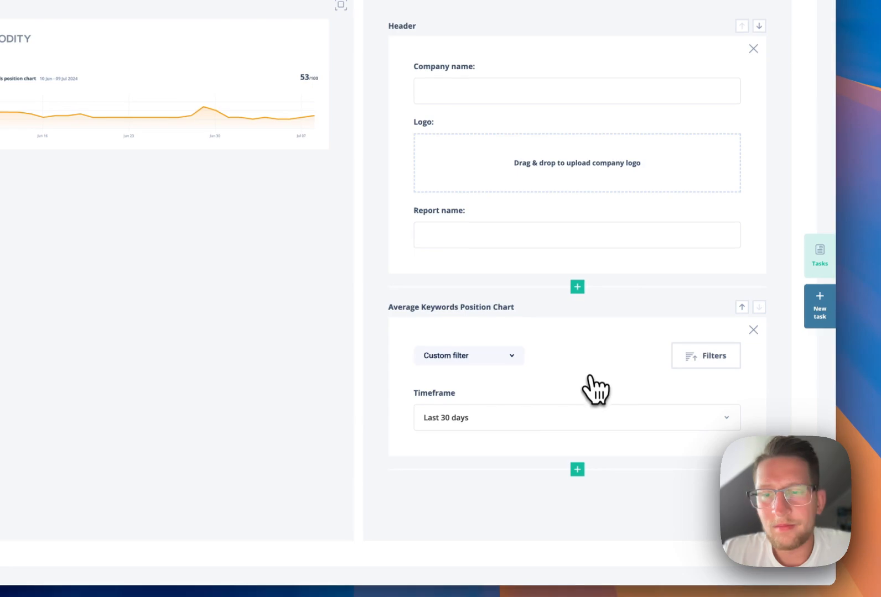
- Add the Rank Tracker element Average Keywords Position Table below the chart and set its timeframe to Last 30 days
{"action": "left_click", "coordinate": [577, 470]}
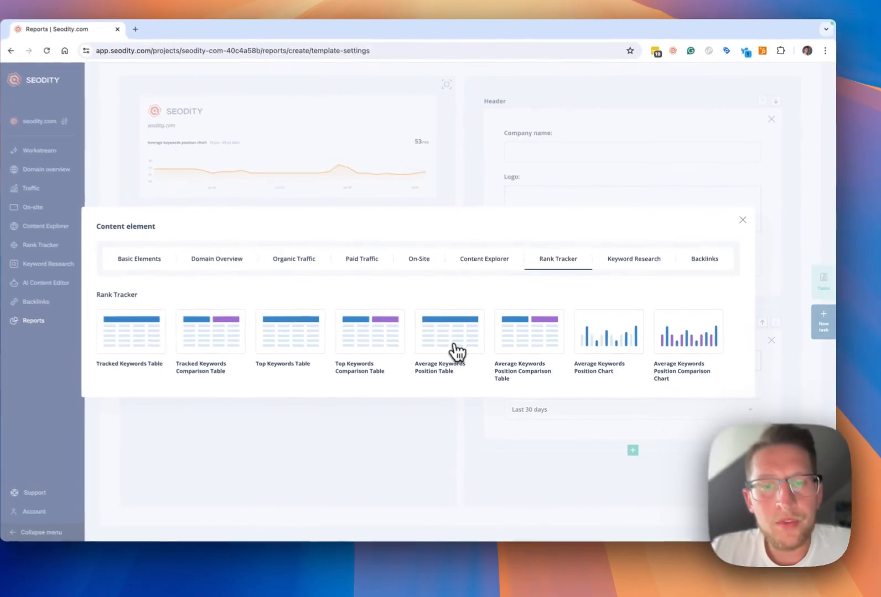
{"action": "left_click", "coordinate": [477, 348]}
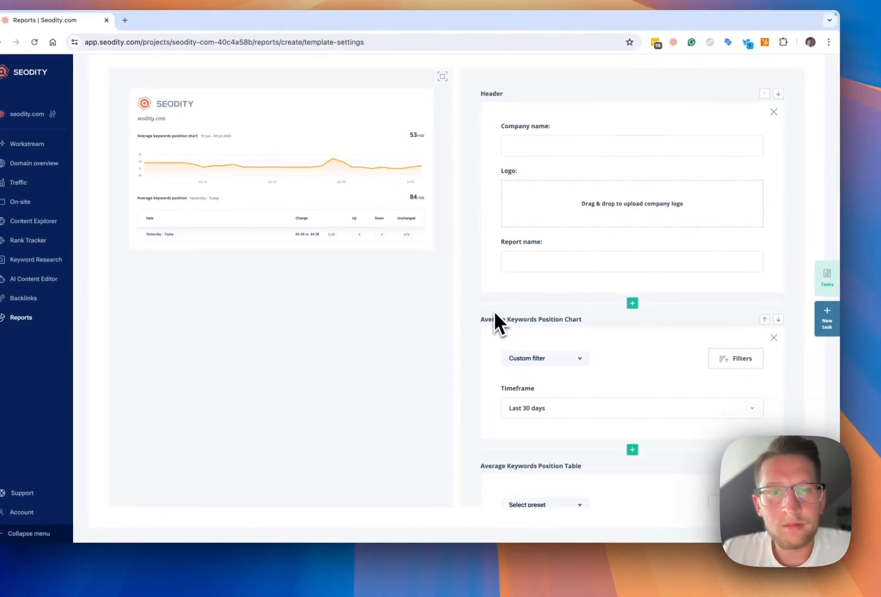
{"action": "scroll", "coordinate": [555, 405], "scroll_direction": "down", "scroll_amount": 3}
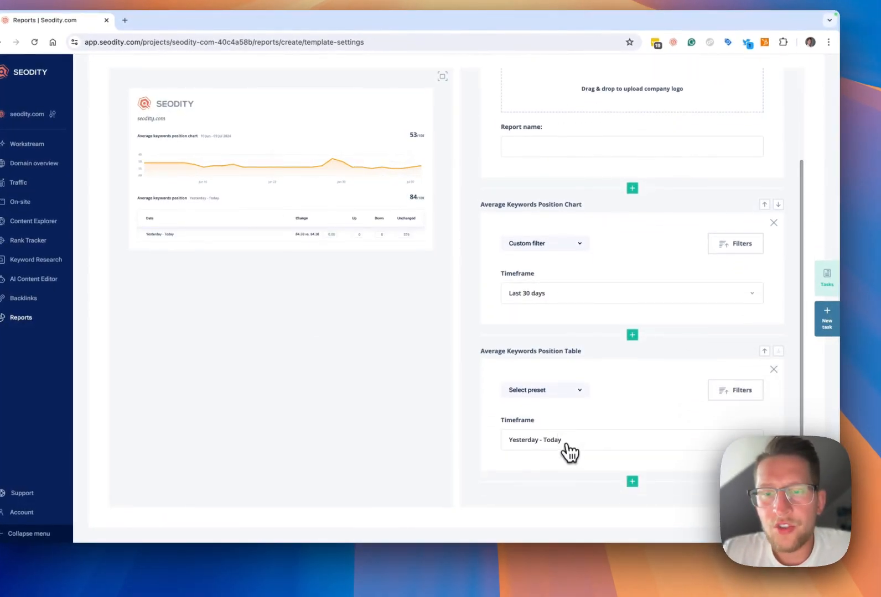
{"action": "left_click", "coordinate": [566, 439]}
{"action": "left_click", "coordinate": [567, 495]}
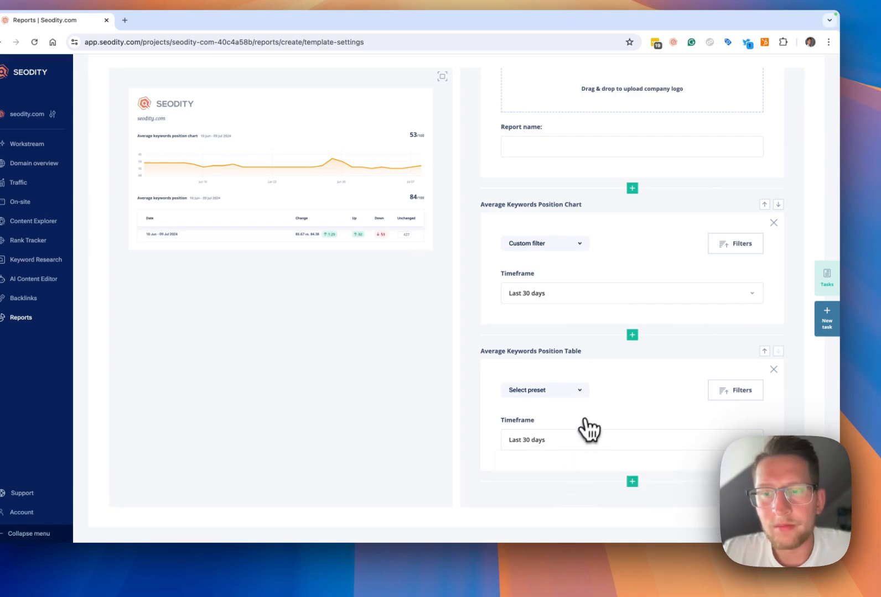
- Filter the Average Keywords Position Table to keywords whose category equals "What is a marketing information system"
{"action": "left_click", "coordinate": [729, 392]}
{"action": "left_click", "coordinate": [309, 252]}
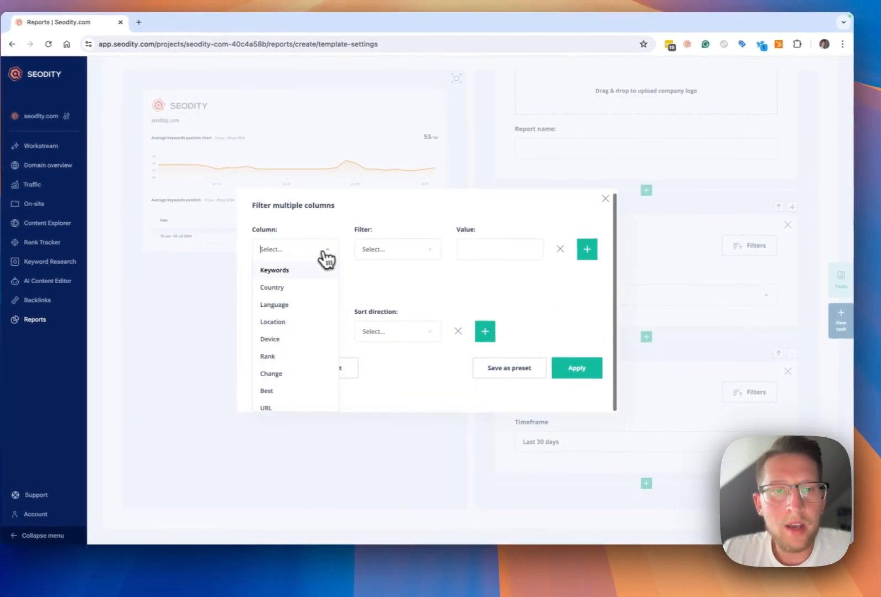
{"action": "type", "text": "cate"}
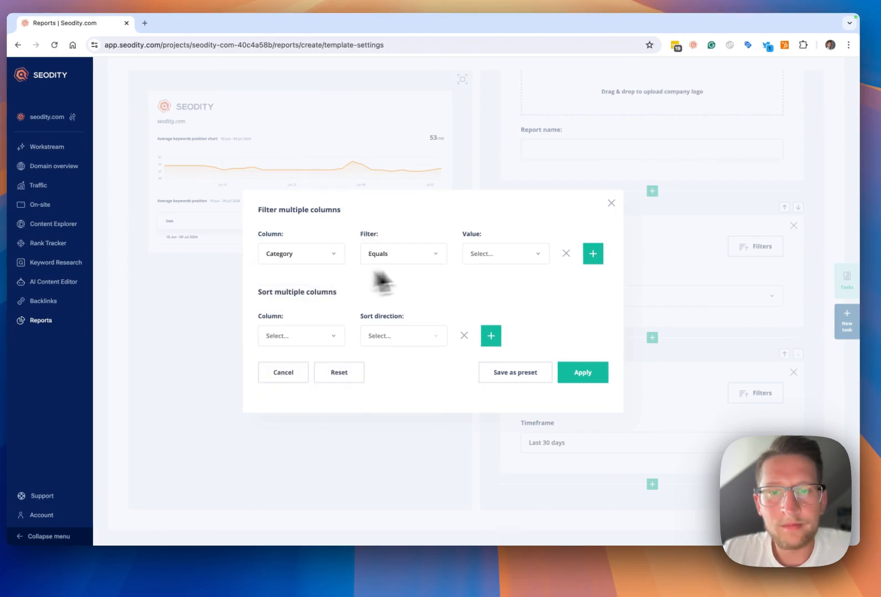
{"action": "left_click", "coordinate": [511, 260]}
{"action": "scroll", "coordinate": [516, 382], "scroll_direction": "down", "scroll_amount": 5}
{"action": "left_click", "coordinate": [523, 359]}
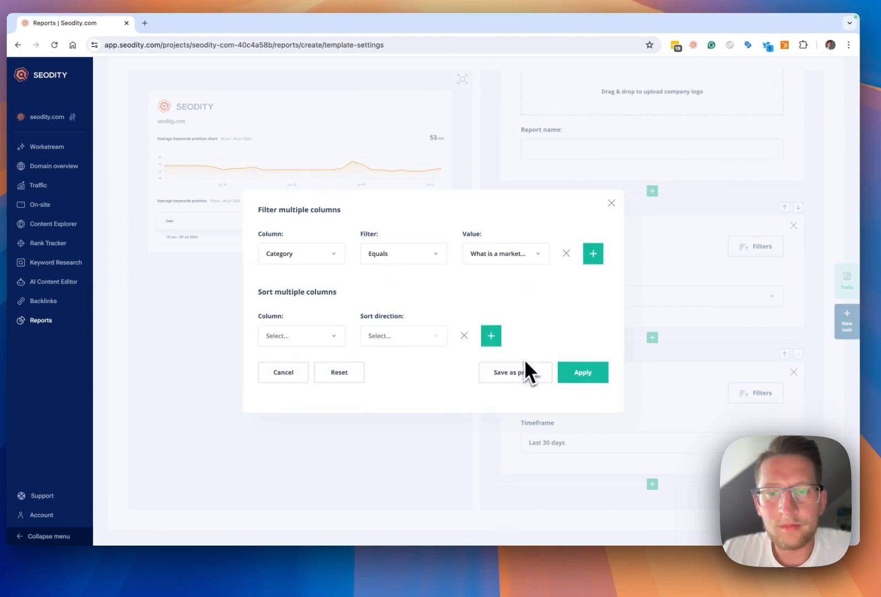
{"action": "left_click", "coordinate": [583, 373]}
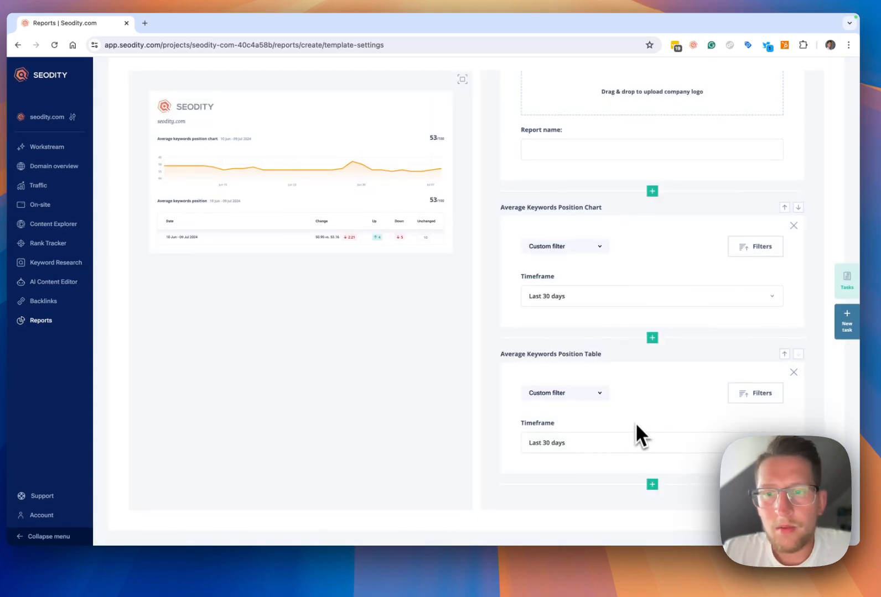
- Add the Rank Tracker element Tracked Keywords Table at the end of the template and set its timeframe to Last 30 days
{"action": "left_click", "coordinate": [652, 484]}
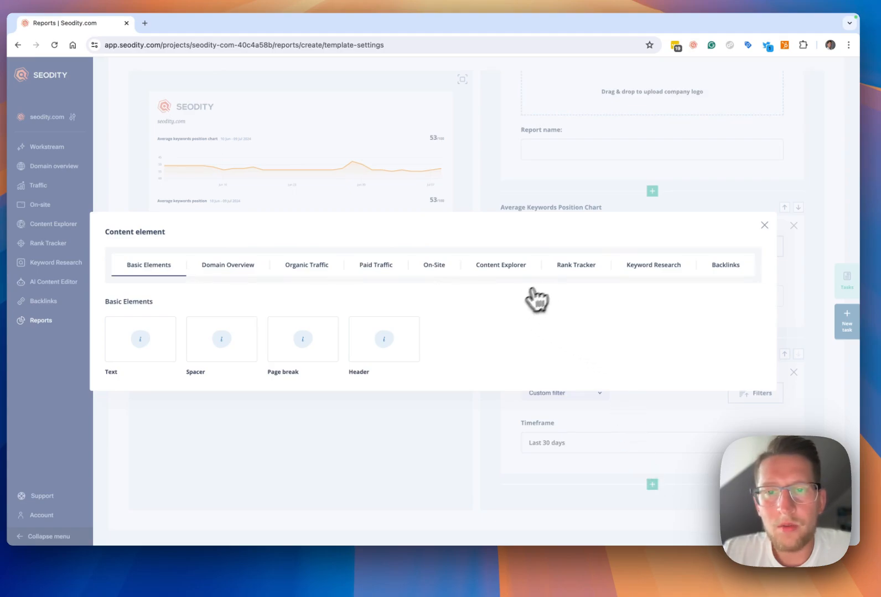
{"action": "left_click", "coordinate": [585, 279]}
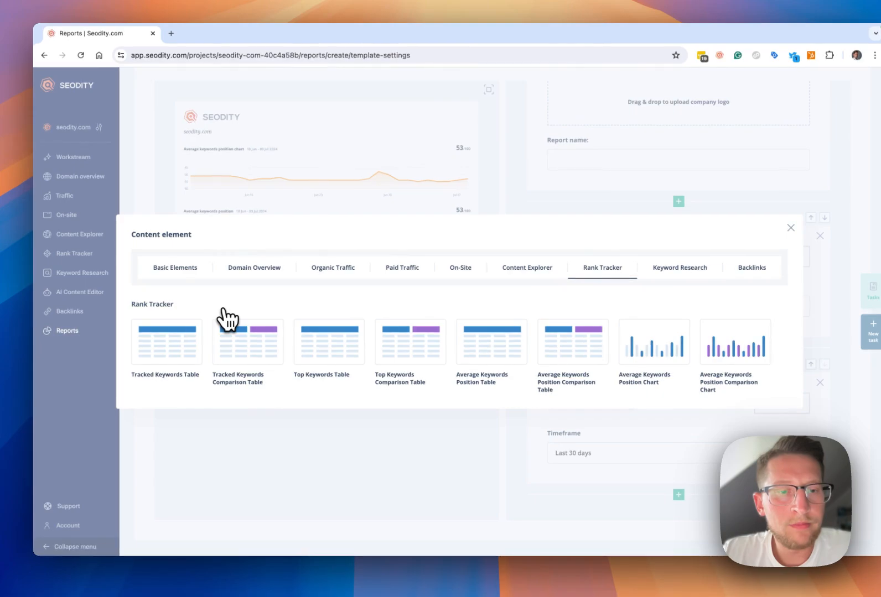
{"action": "left_click", "coordinate": [197, 334]}
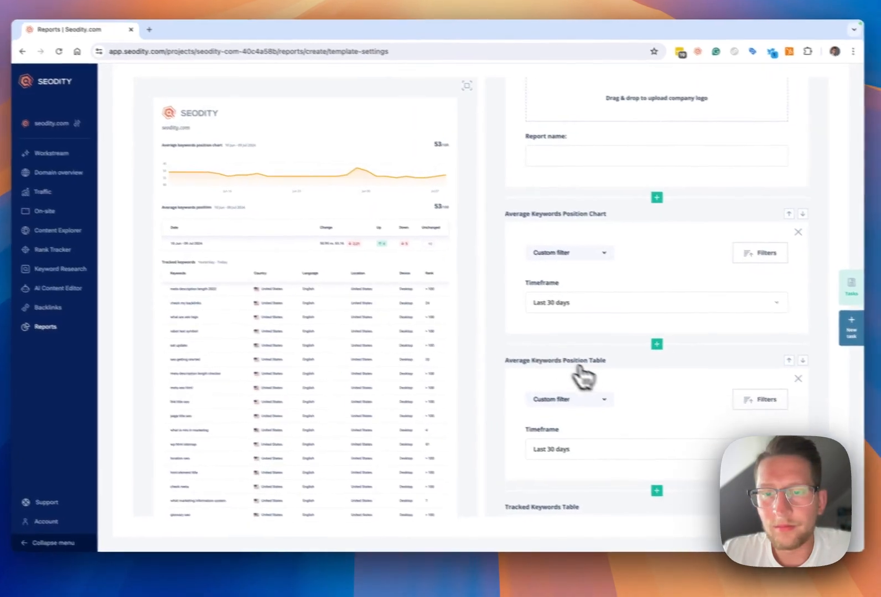
{"action": "scroll", "coordinate": [583, 377], "scroll_direction": "down", "scroll_amount": 5}
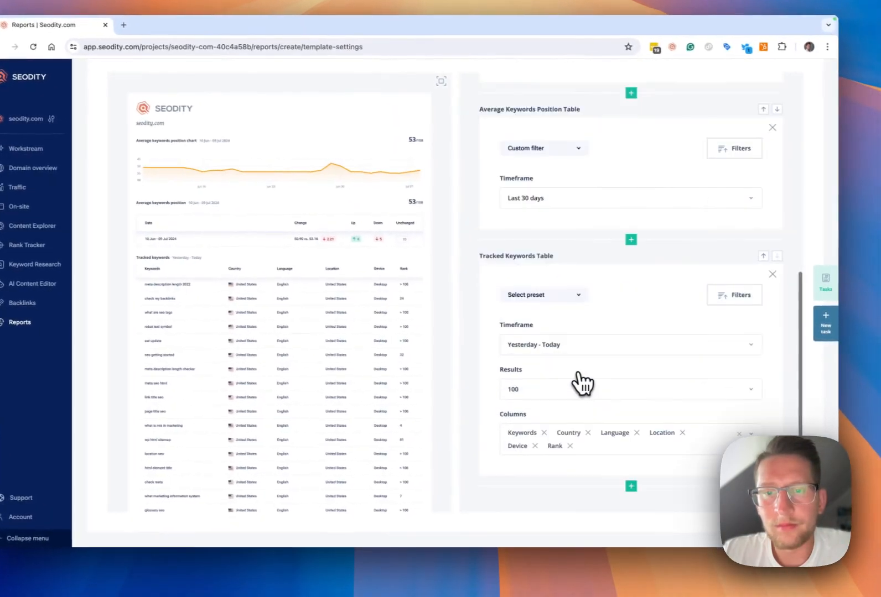
{"action": "left_click", "coordinate": [601, 349]}
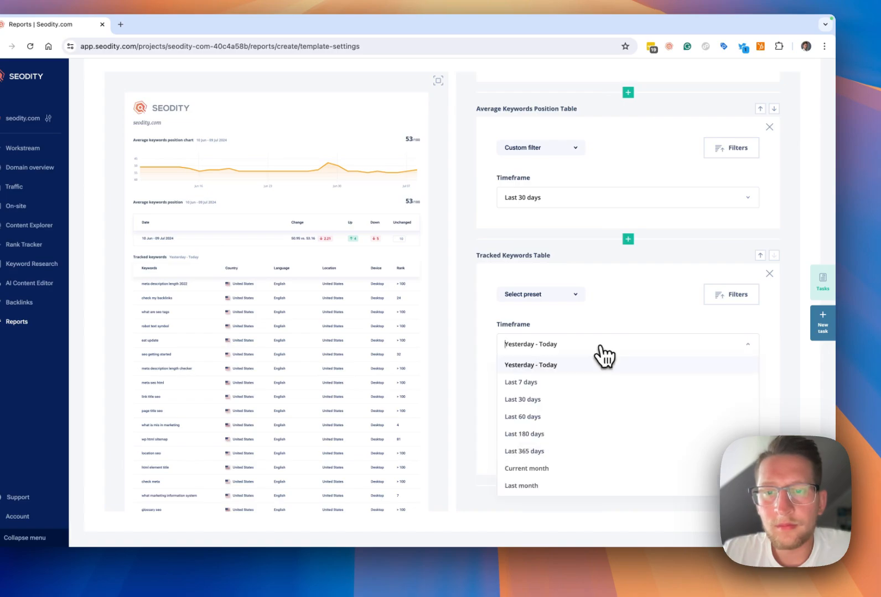
{"action": "left_click", "coordinate": [590, 403]}
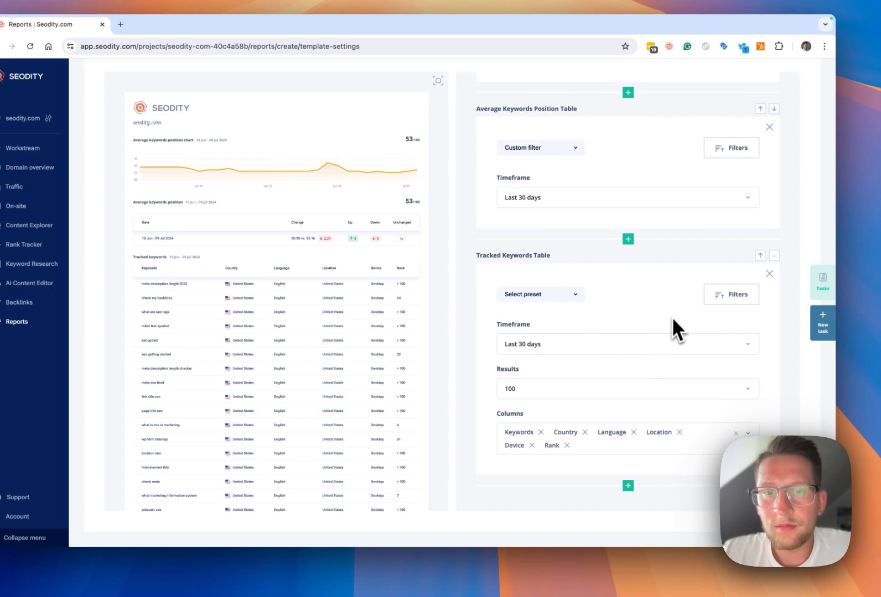
- Filter the Tracked Keywords Table to keywords whose category equals "What is a marketing information system"
{"action": "left_click", "coordinate": [736, 298]}
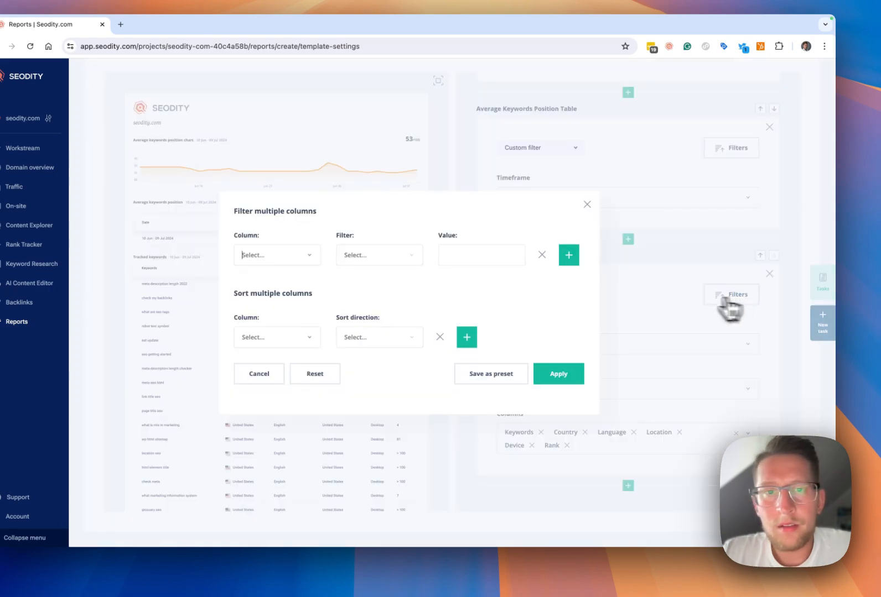
{"action": "left_click", "coordinate": [293, 255]}
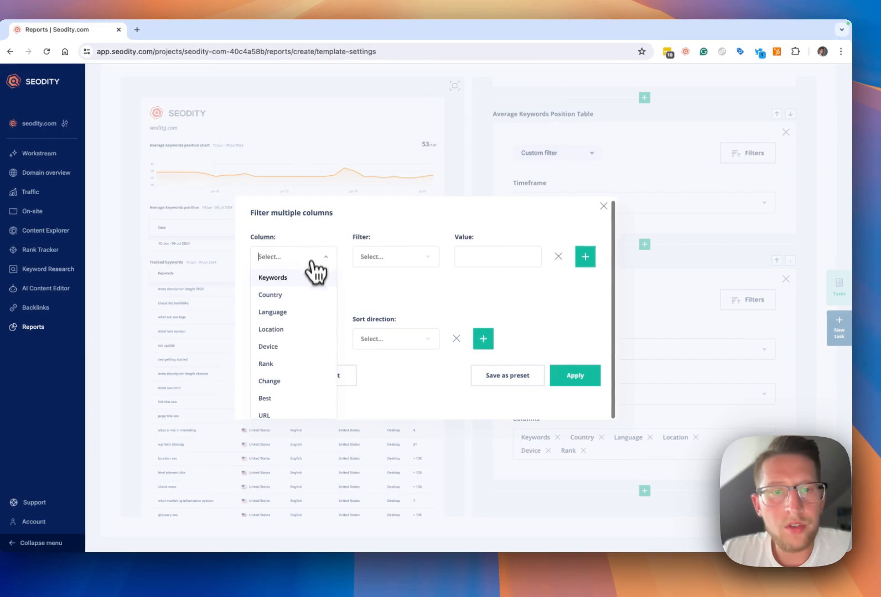
{"action": "type", "text": "ca"}
{"action": "left_click", "coordinate": [309, 299]}
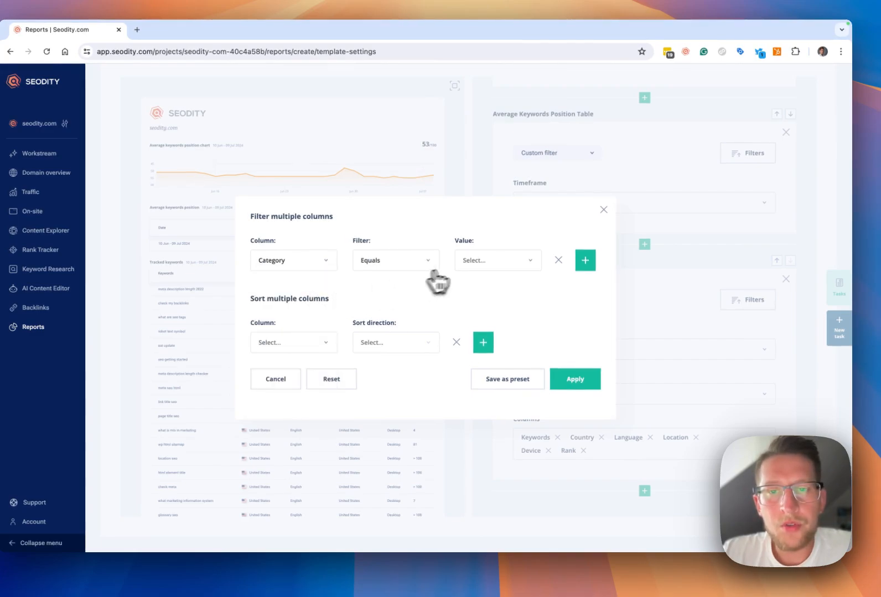
{"action": "left_click", "coordinate": [496, 262]}
{"action": "scroll", "coordinate": [501, 360], "scroll_direction": "down", "scroll_amount": 10}
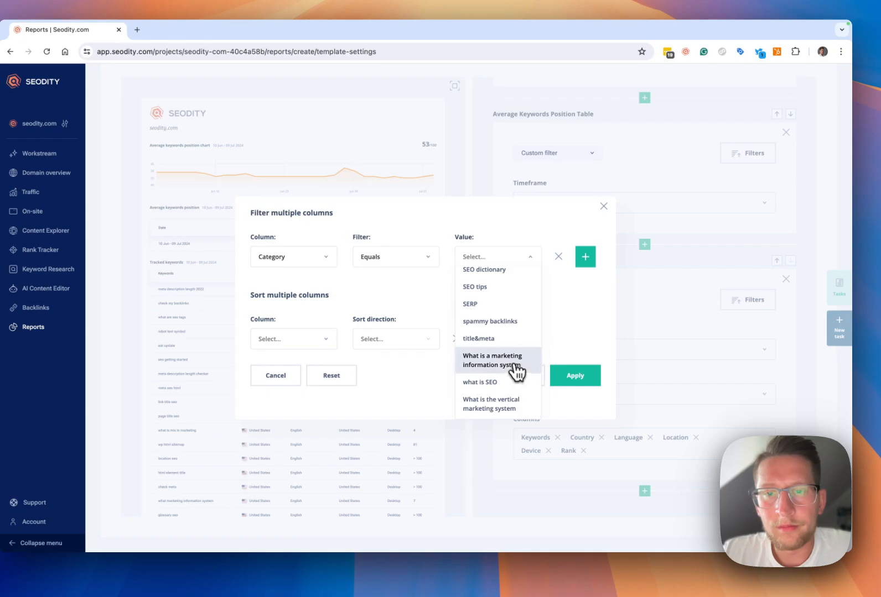
{"action": "left_click", "coordinate": [516, 369]}
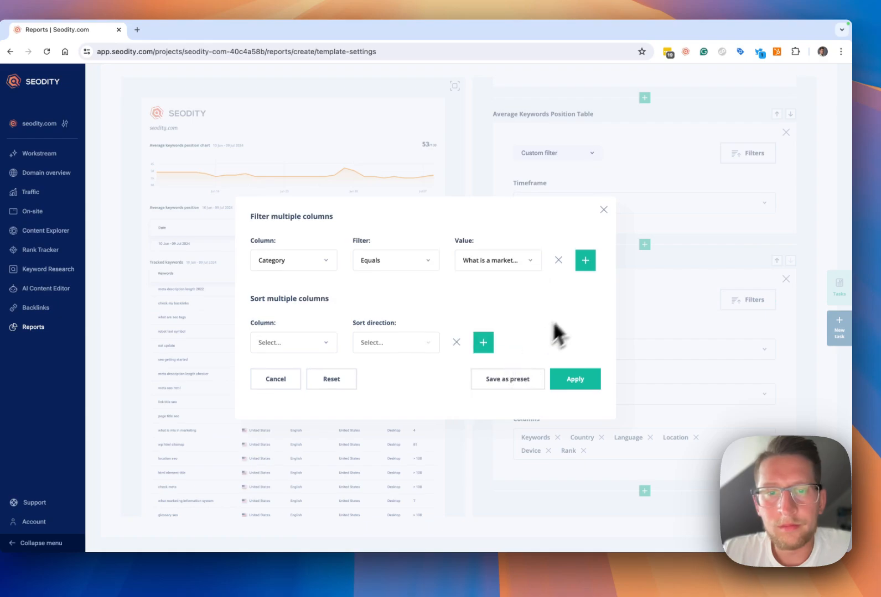
{"action": "left_click", "coordinate": [589, 381]}
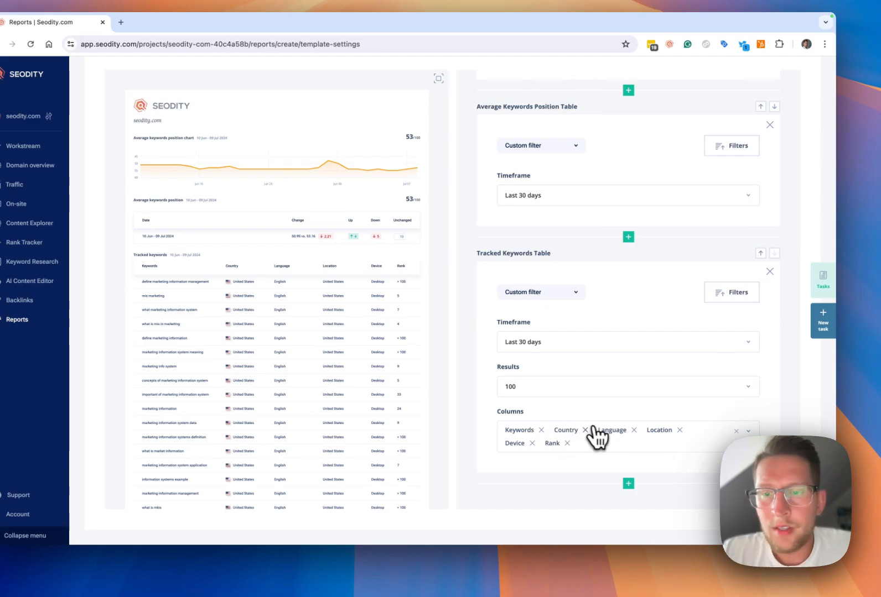
- Remove the Language and Location columns from the Tracked Keywords Table and add the Change column
{"action": "left_click", "coordinate": [634, 430]}
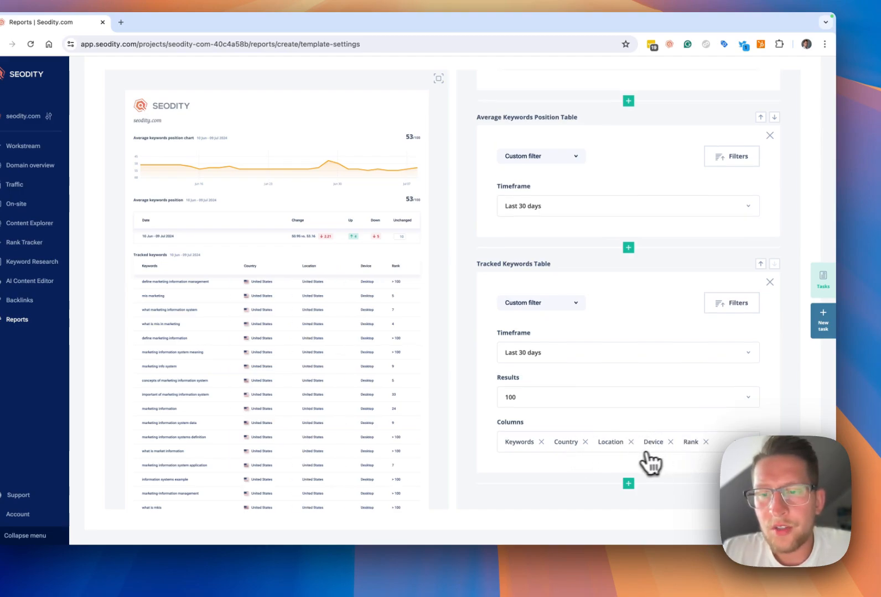
{"action": "left_click", "coordinate": [631, 443]}
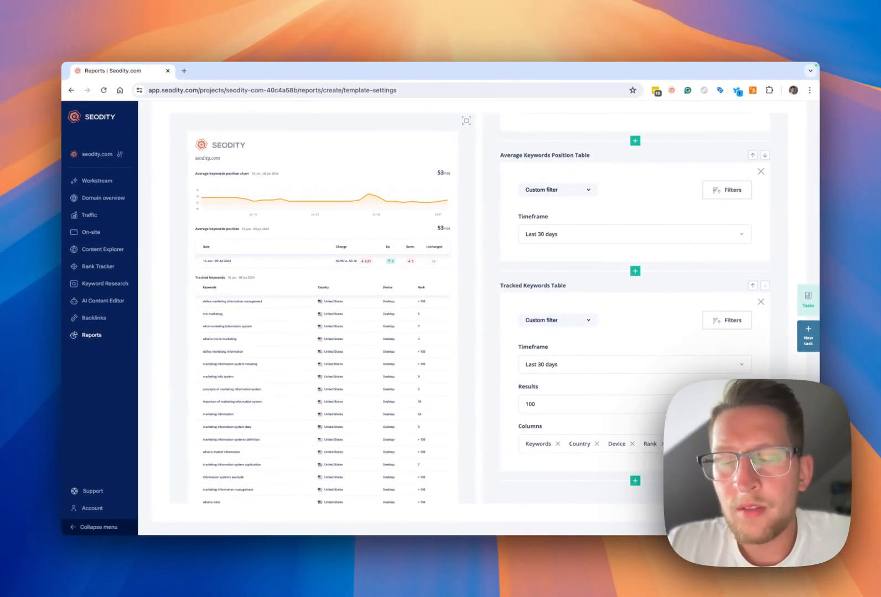
{"action": "left_click", "coordinate": [742, 444]}
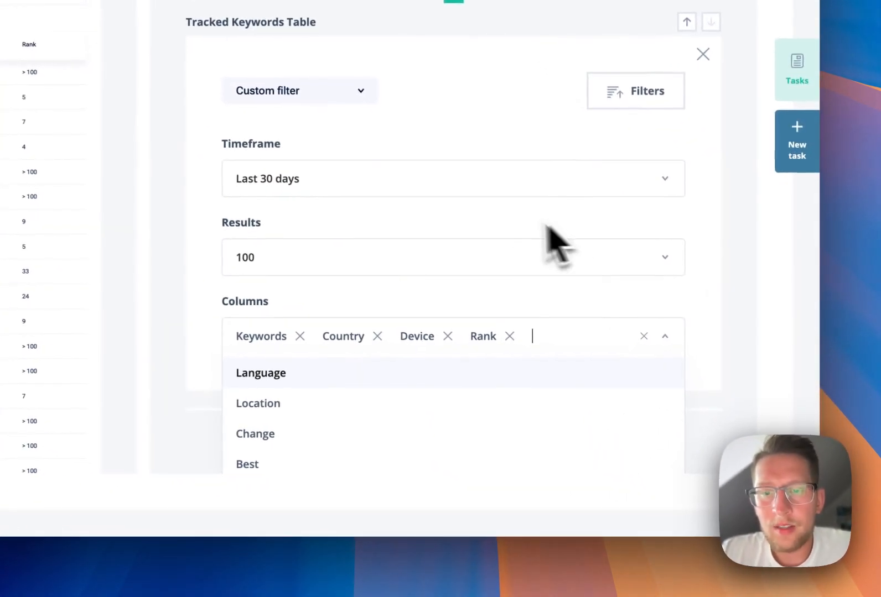
{"action": "left_click", "coordinate": [423, 423]}
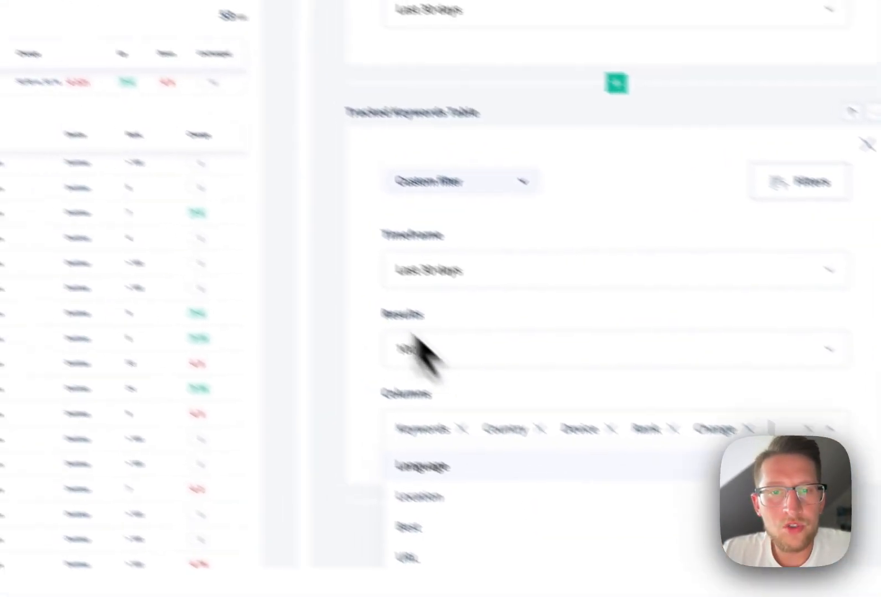
{"action": "left_click", "coordinate": [631, 429]}
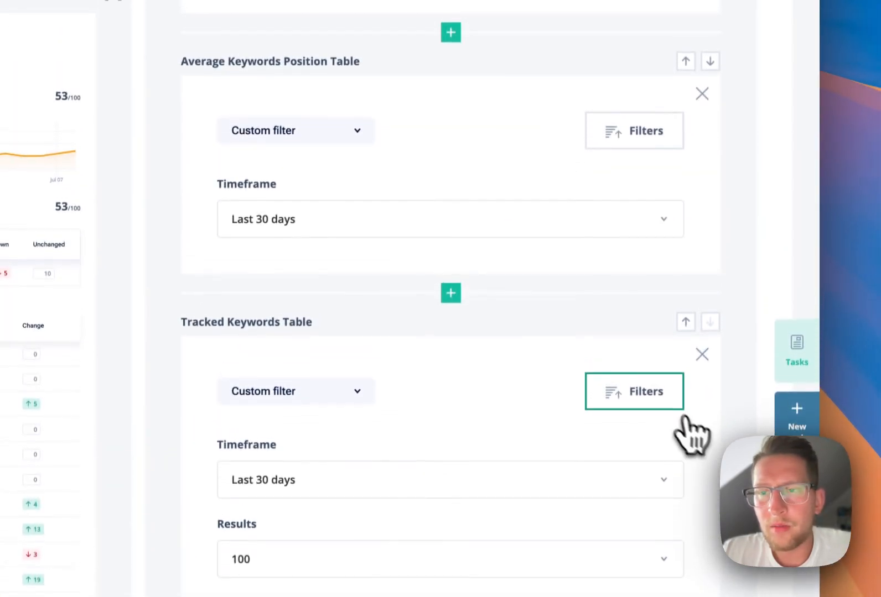
- Sort the Tracked Keywords Table by the Change column in descending order and apply it alongside the category filter
{"action": "left_click", "coordinate": [650, 282]}
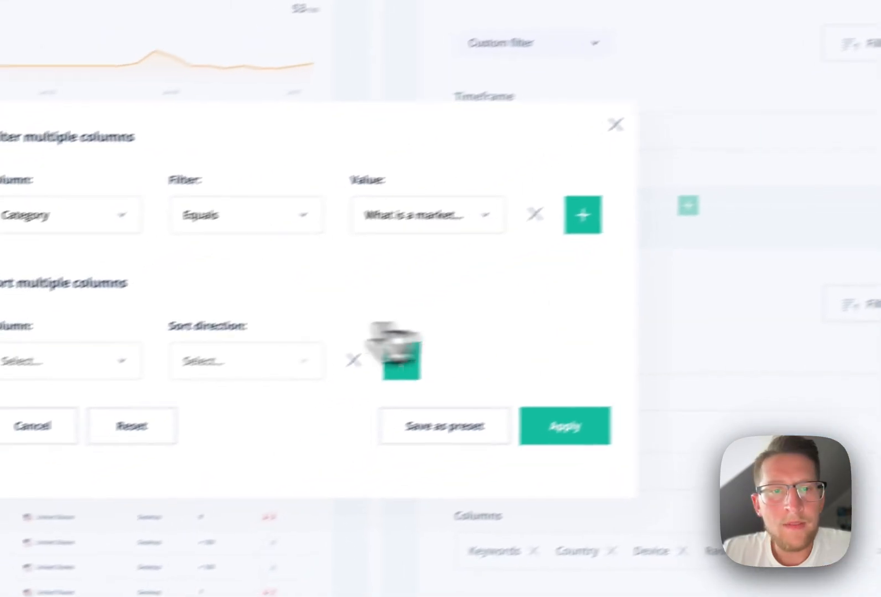
{"action": "left_click", "coordinate": [130, 359]}
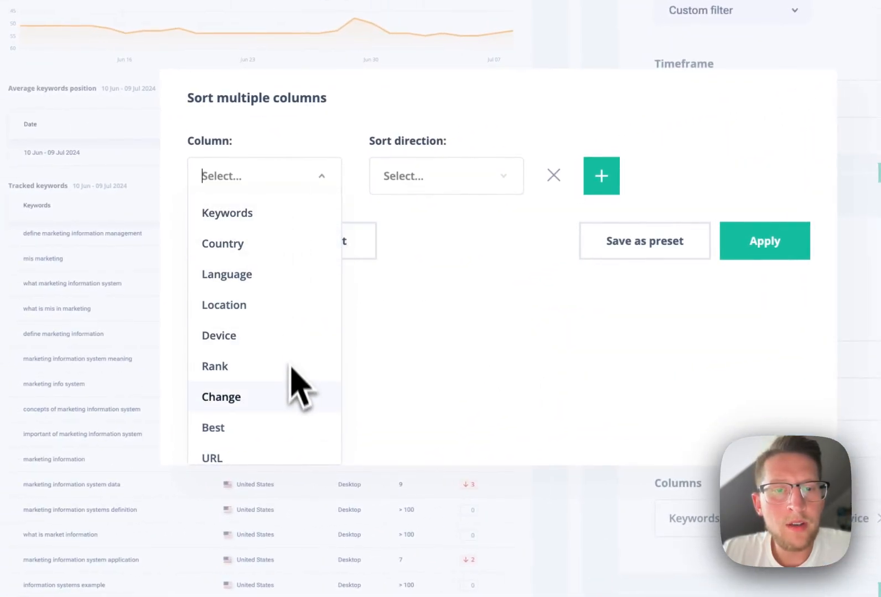
{"action": "scroll", "coordinate": [292, 381], "scroll_direction": "down", "scroll_amount": 1}
{"action": "left_click", "coordinate": [423, 349]}
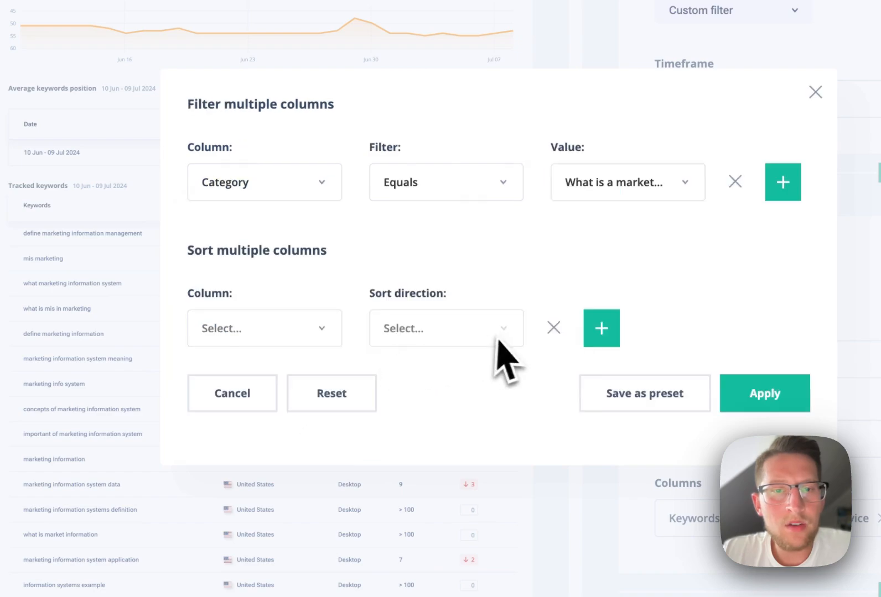
{"action": "left_click", "coordinate": [331, 342]}
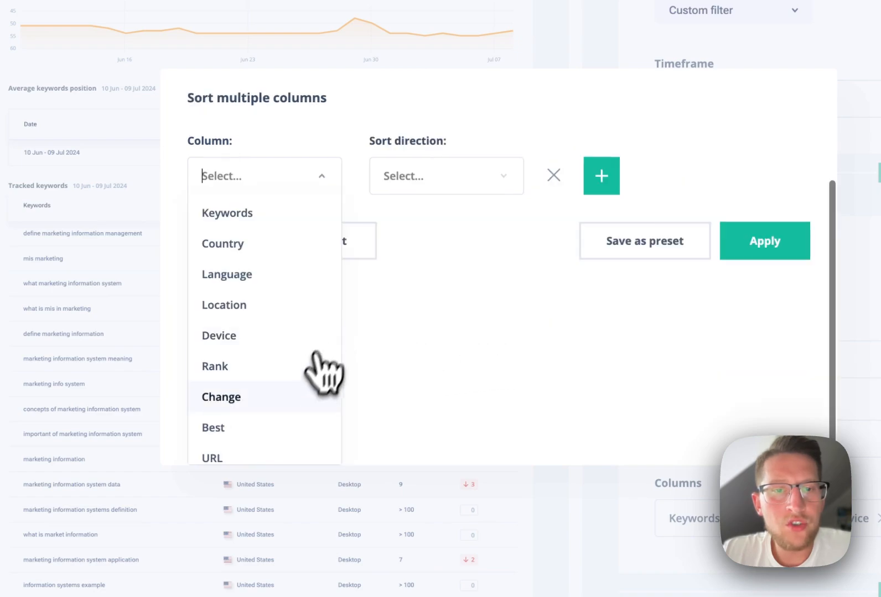
{"action": "left_click", "coordinate": [296, 390]}
{"action": "left_click", "coordinate": [514, 334]}
{"action": "left_click", "coordinate": [490, 395]}
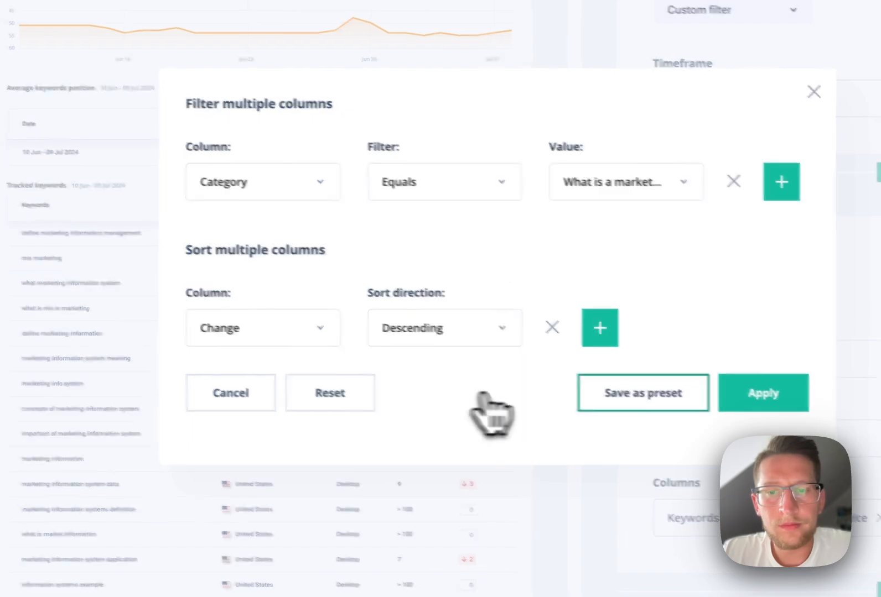
{"action": "left_click", "coordinate": [763, 393]}
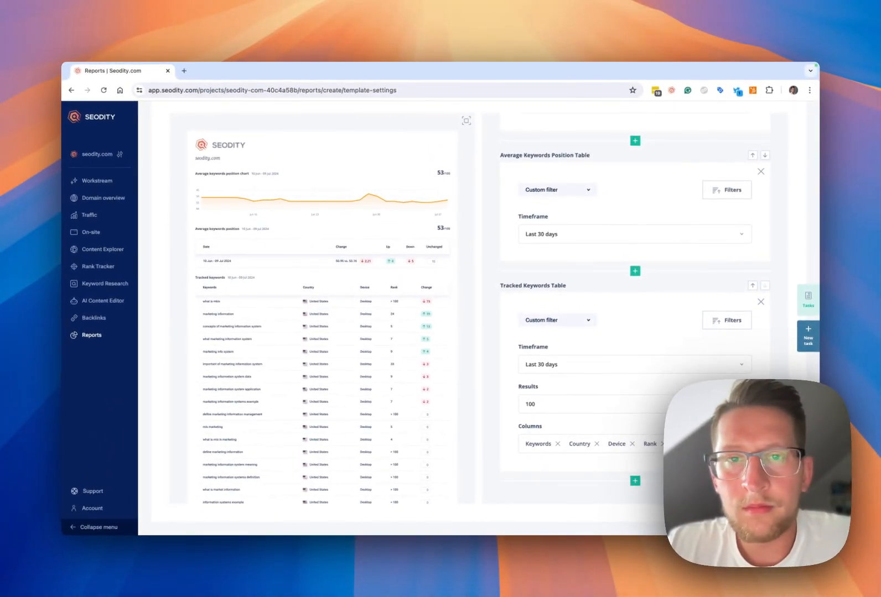
- Save the report template and accept applying its changes globally to all reports created on it
{"action": "scroll", "coordinate": [603, 266], "scroll_direction": "up", "scroll_amount": 10}
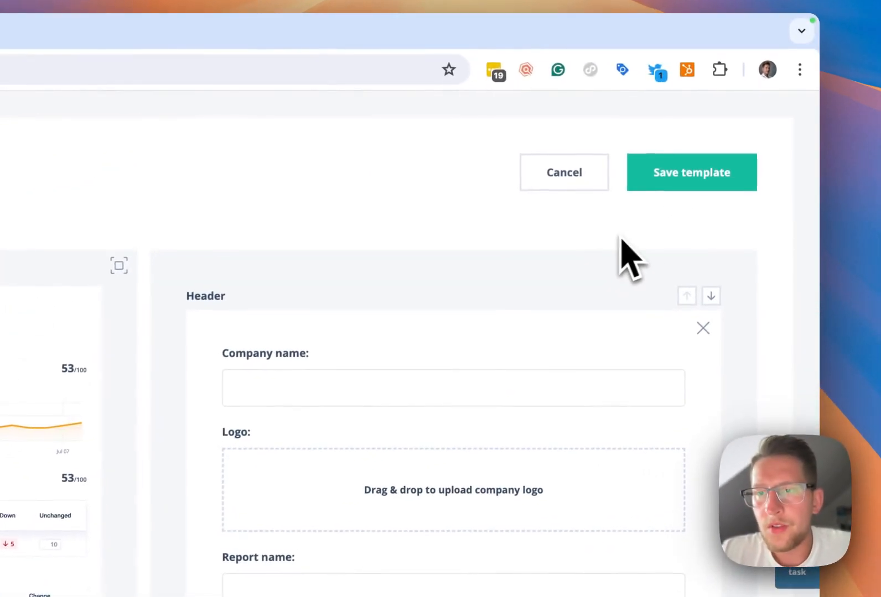
{"action": "left_click", "coordinate": [701, 183]}
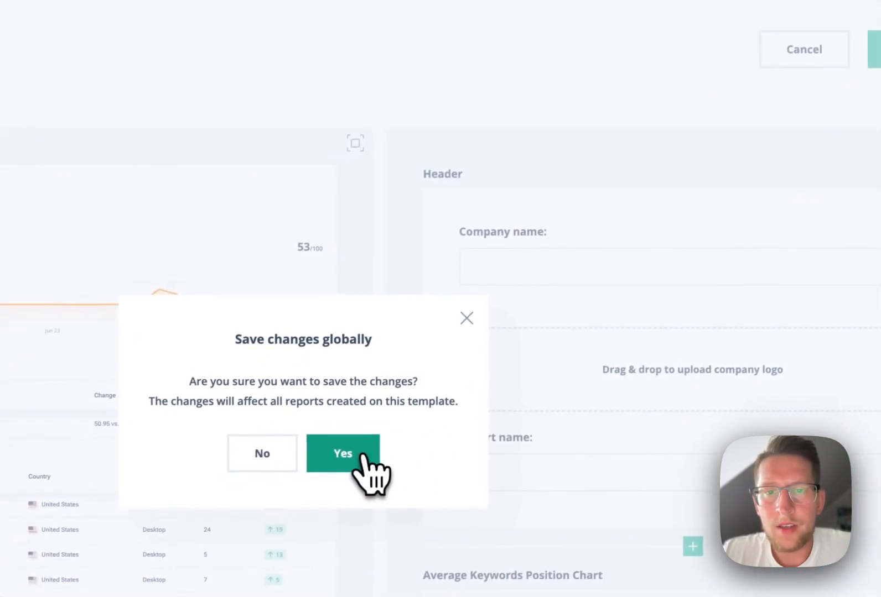
{"action": "left_click", "coordinate": [363, 455]}
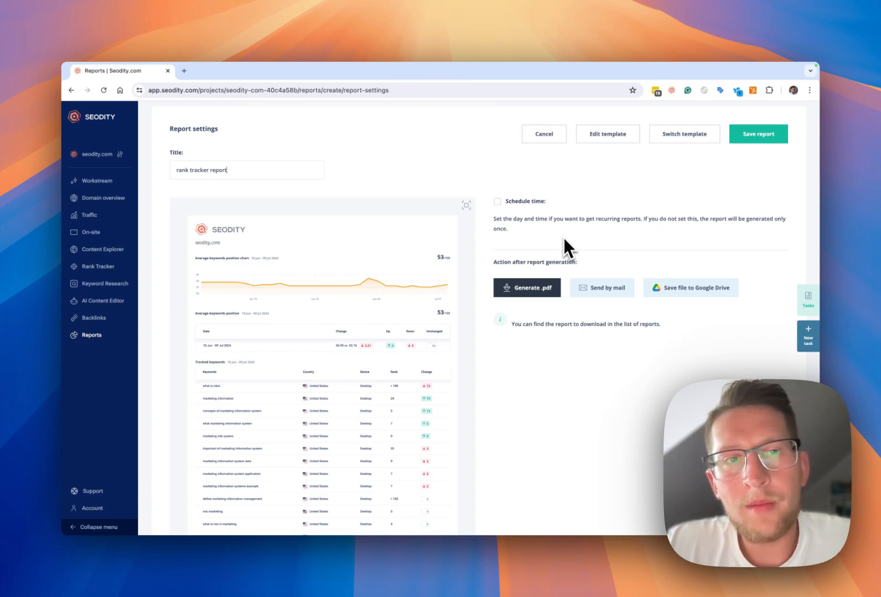
- Enable scheduling for the rank tracker report with Monthly frequency on Every 1st day
{"action": "scroll", "coordinate": [421, 349], "scroll_direction": "down", "scroll_amount": 3}
{"action": "scroll", "coordinate": [415, 366], "scroll_direction": "down", "scroll_amount": 2}
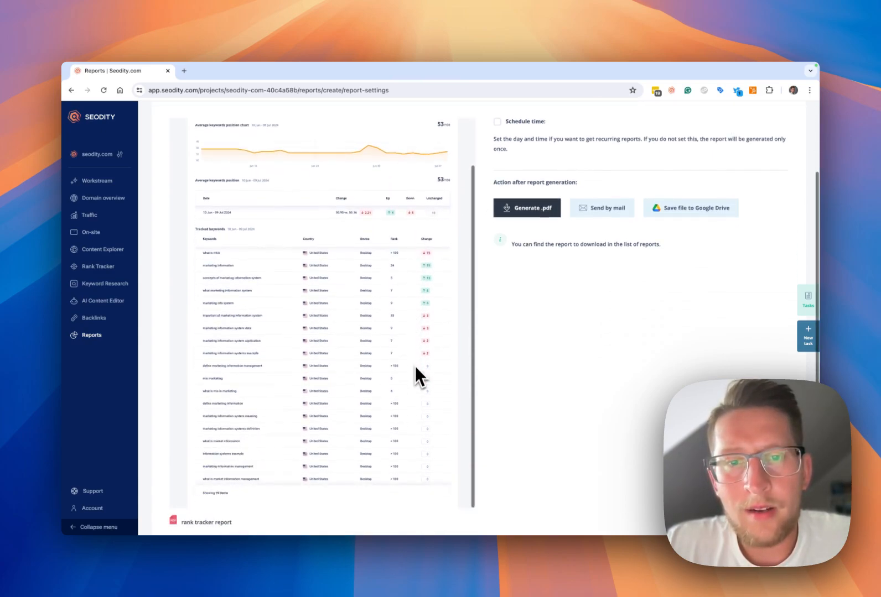
{"action": "scroll", "coordinate": [422, 387], "scroll_direction": "up", "scroll_amount": 6}
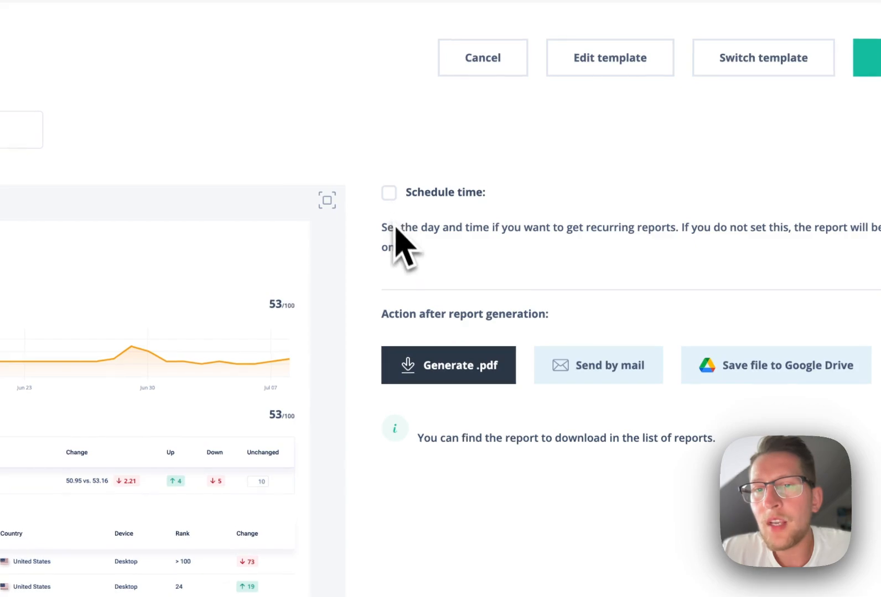
{"action": "left_click", "coordinate": [388, 192]}
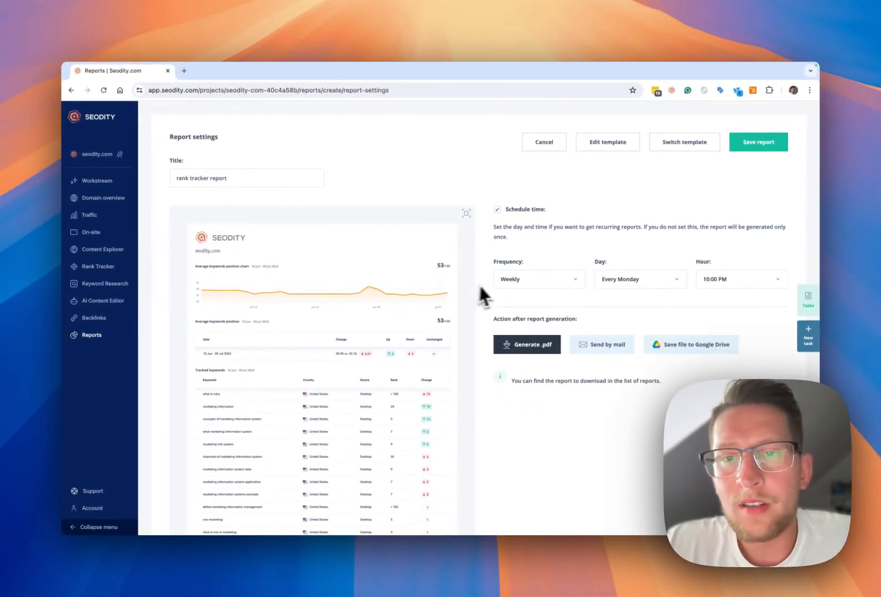
{"action": "scroll", "coordinate": [548, 306], "scroll_direction": "down", "scroll_amount": 1}
{"action": "left_click", "coordinate": [552, 255]}
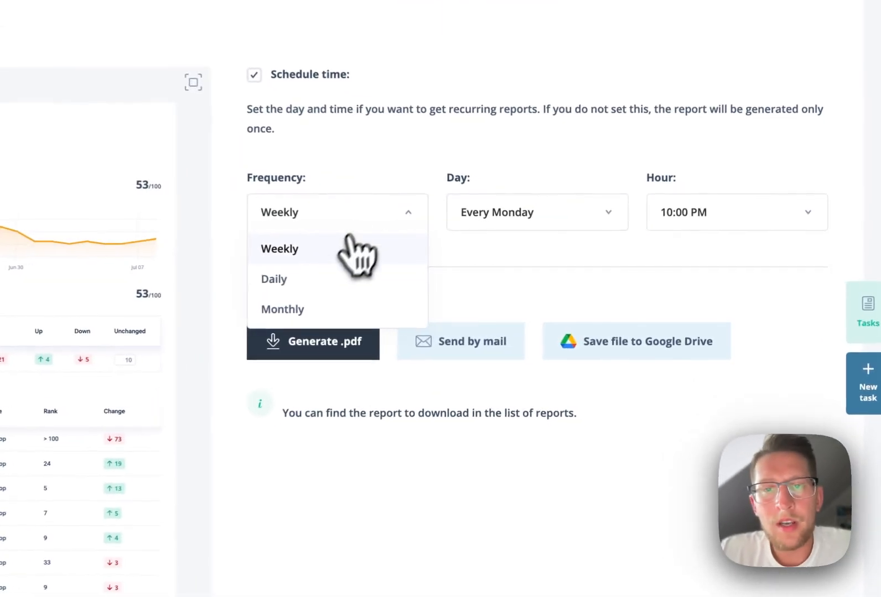
{"action": "left_click", "coordinate": [332, 311]}
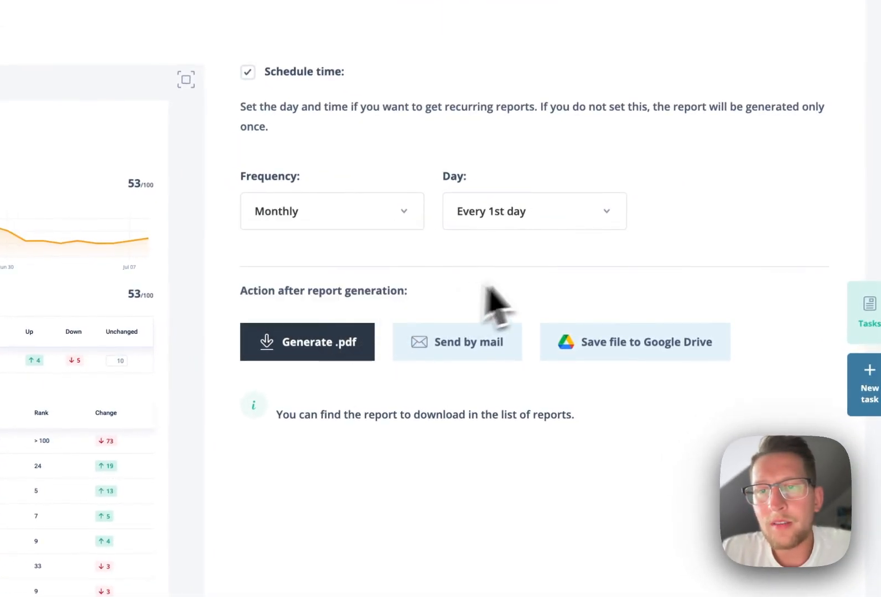
{"action": "left_click", "coordinate": [558, 224]}
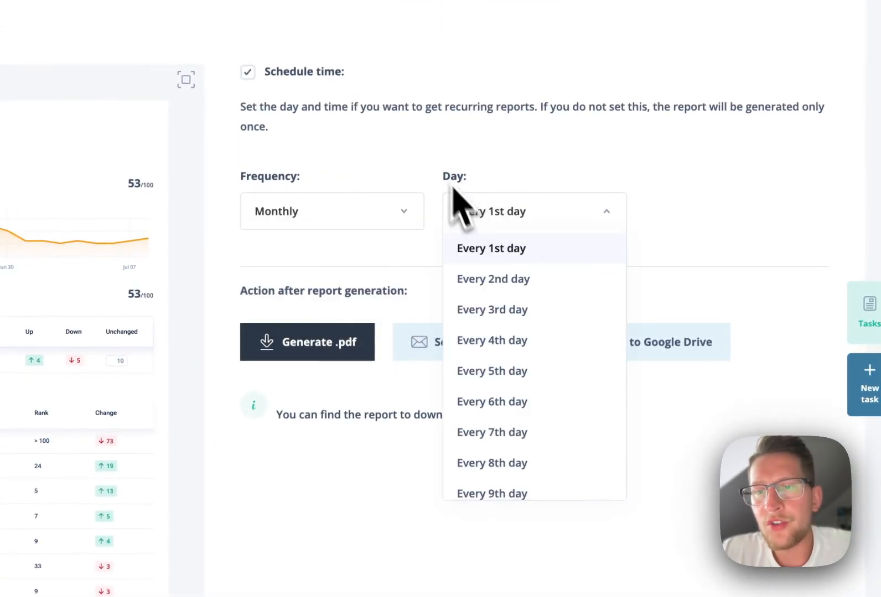
{"action": "left_click", "coordinate": [507, 250]}
- Choose sending the generated report by mail and enter the recipient's email address
{"action": "scroll", "coordinate": [509, 443], "scroll_direction": "down", "scroll_amount": 3}
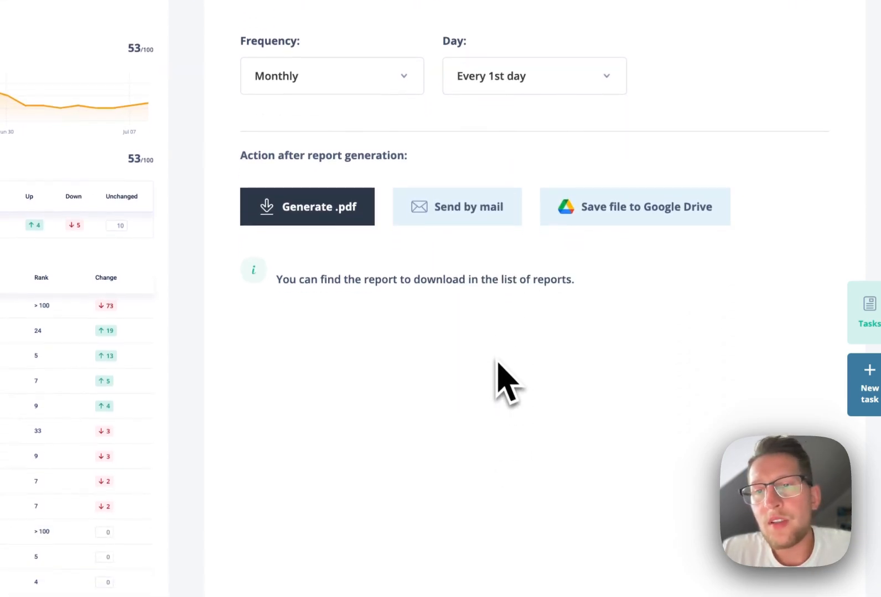
{"action": "left_click", "coordinate": [498, 221]}
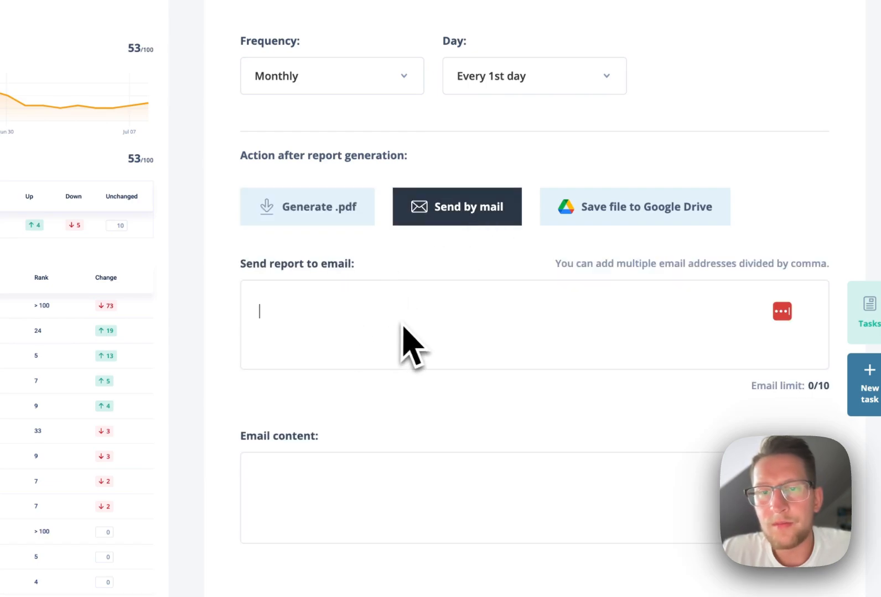
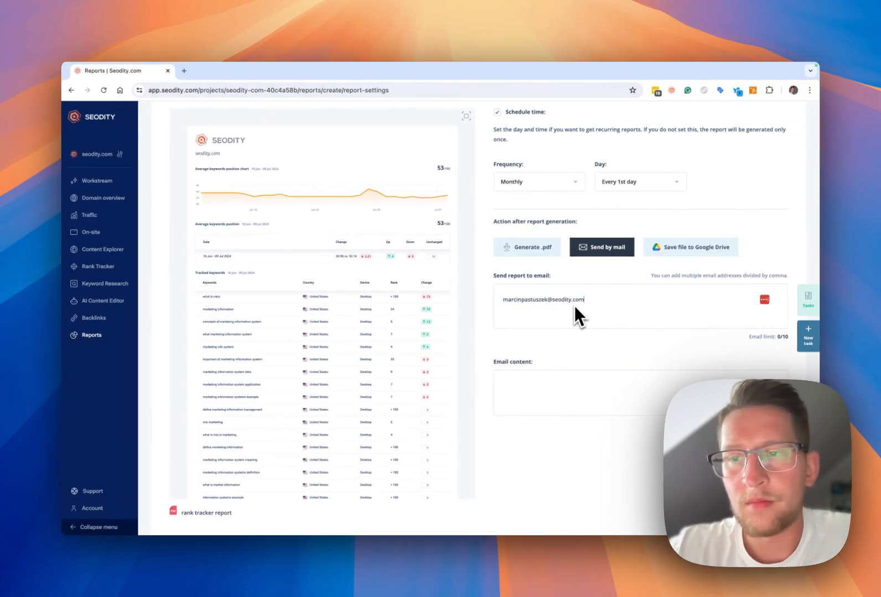
{"action": "scroll", "coordinate": [572, 324], "scroll_direction": "down", "scroll_amount": 1}
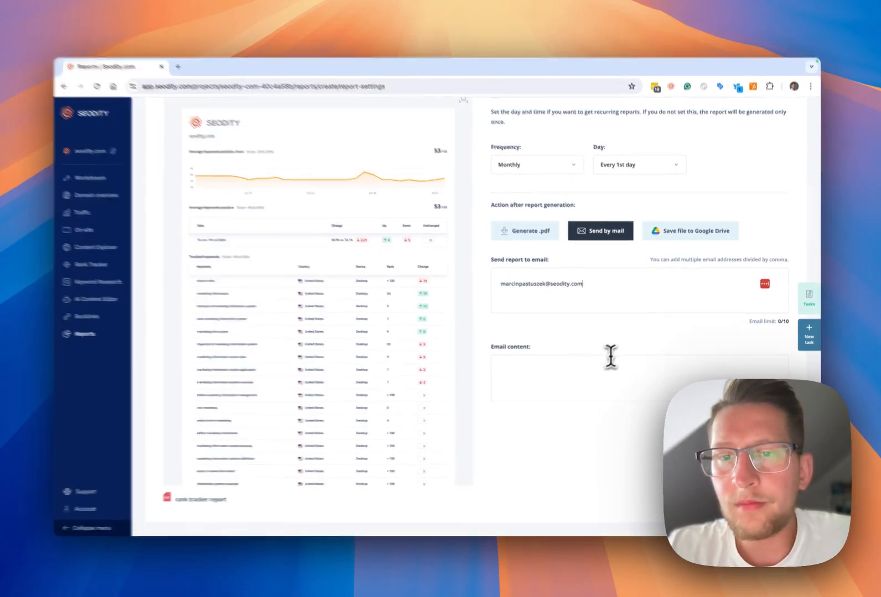
{"action": "type", "text": "ity.com"}
- Write the email content "Hi, This is monthly report based on the tracked keywords." on two lines and save the report
{"action": "left_click", "coordinate": [610, 357]}
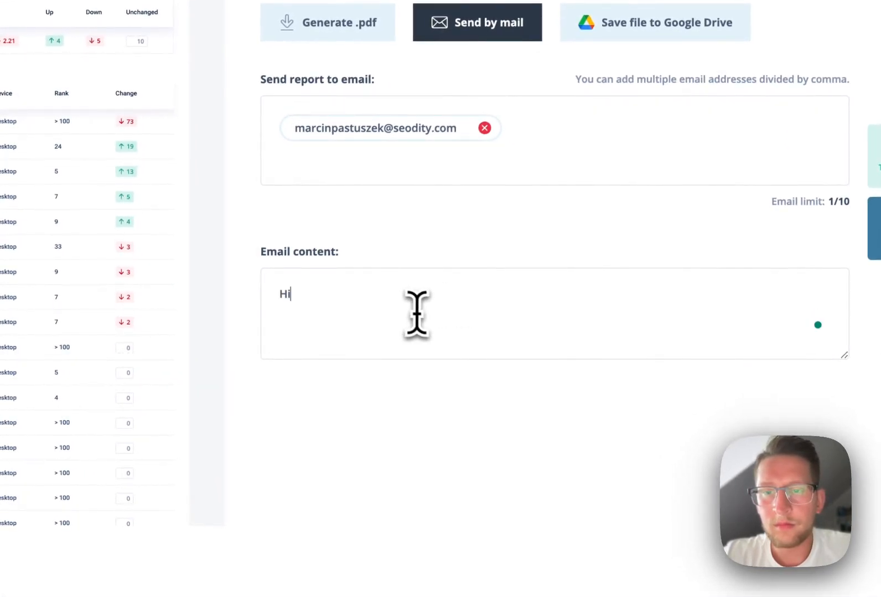
{"action": "type", "text": "Hi,"}
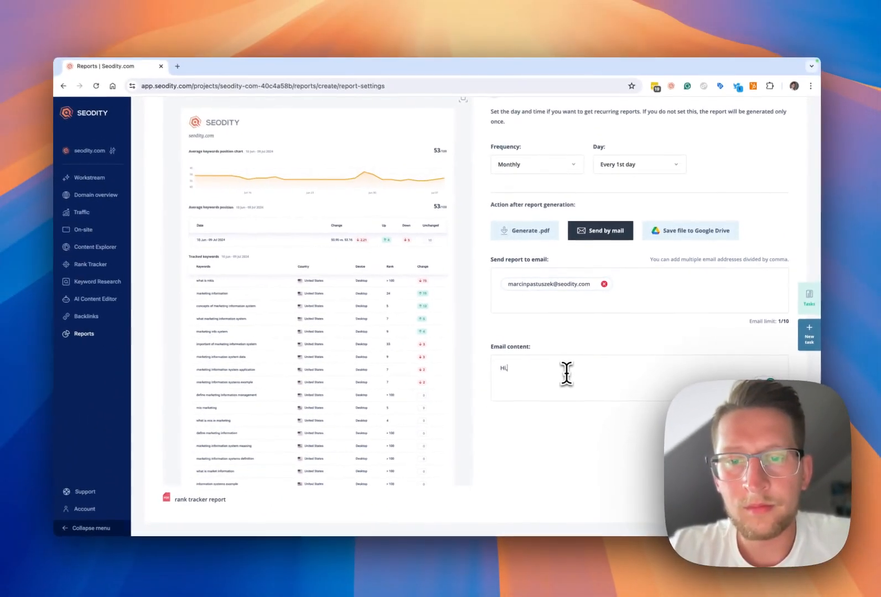
{"action": "key", "text": "Return"}
{"action": "type", "text": "This is monthly report based on the tracked keywords."}
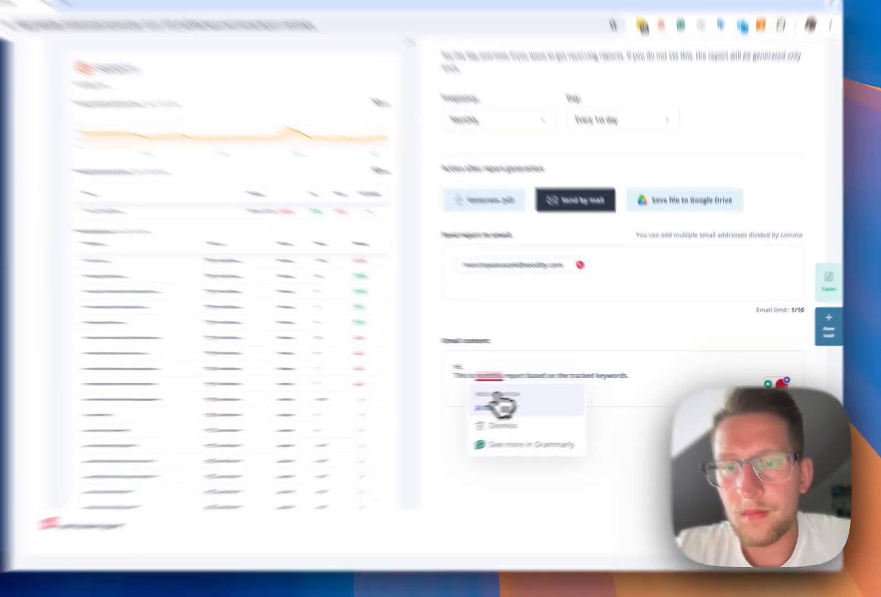
{"action": "left_click", "coordinate": [542, 391]}
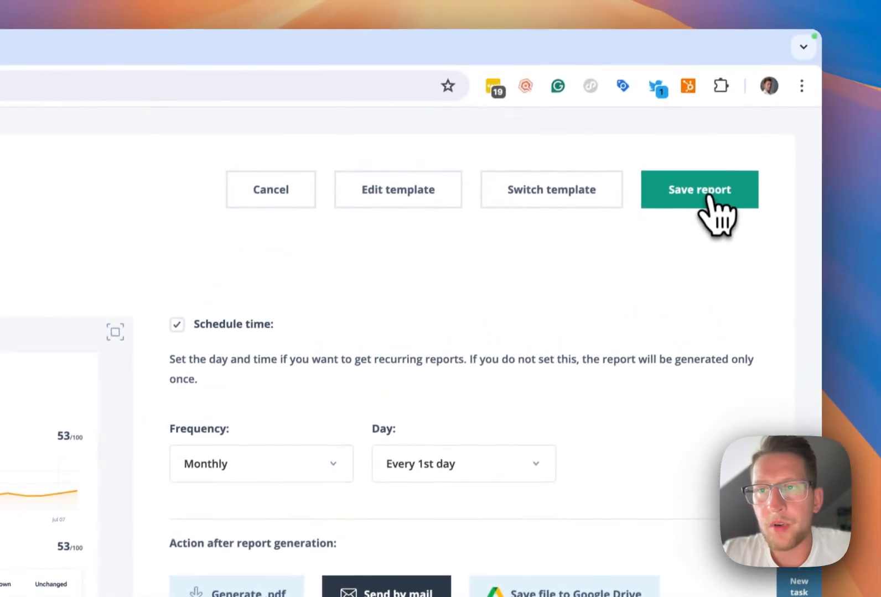
{"action": "left_click", "coordinate": [713, 203]}
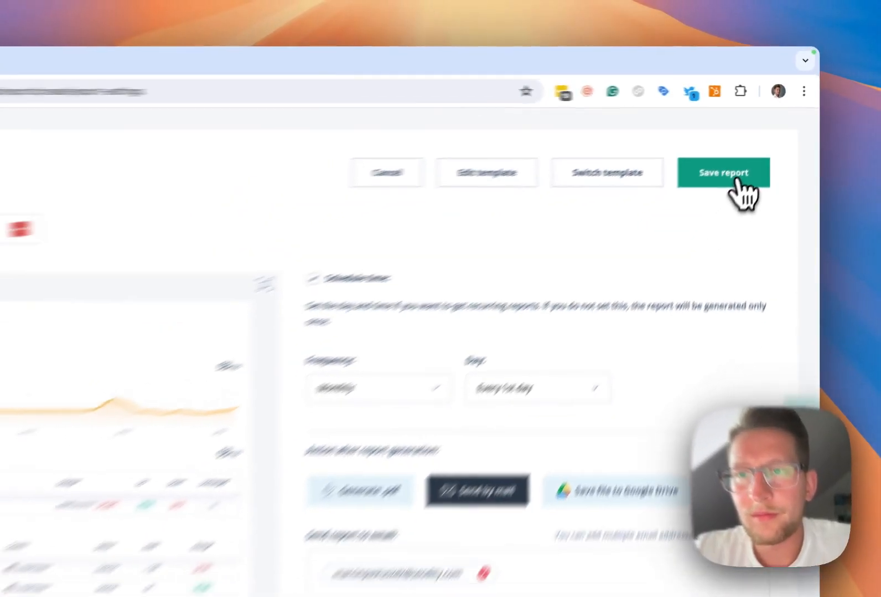